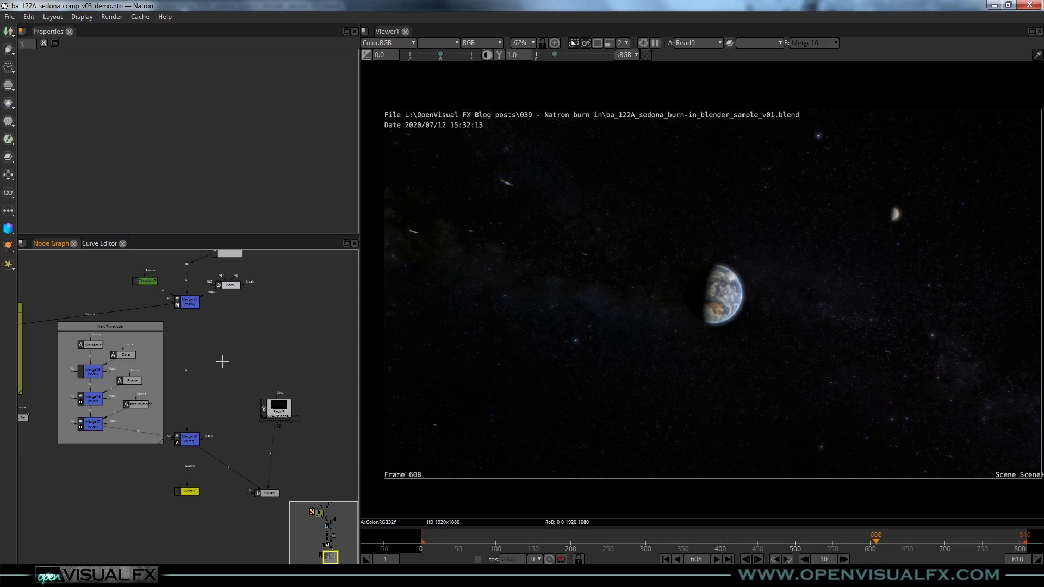
- Switch to Blender and examine the output metadata options and their burn-into-image settings
{"action": "left_click_drag", "start_coordinate": [588, 311], "coordinate": [582, 303]}
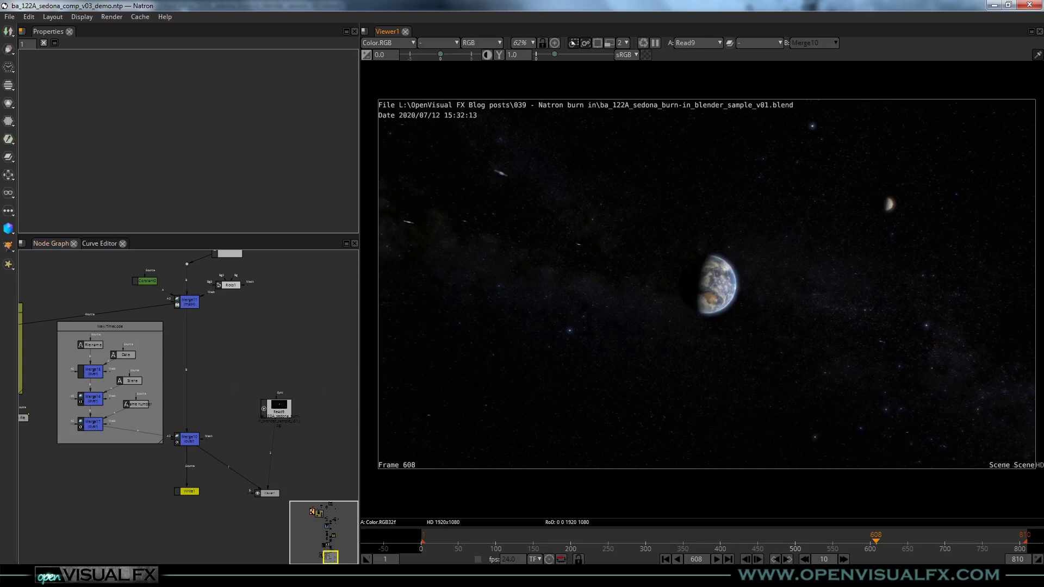
{"action": "mouse_move", "coordinate": [554, 578]}
{"action": "left_click", "coordinate": [554, 519]}
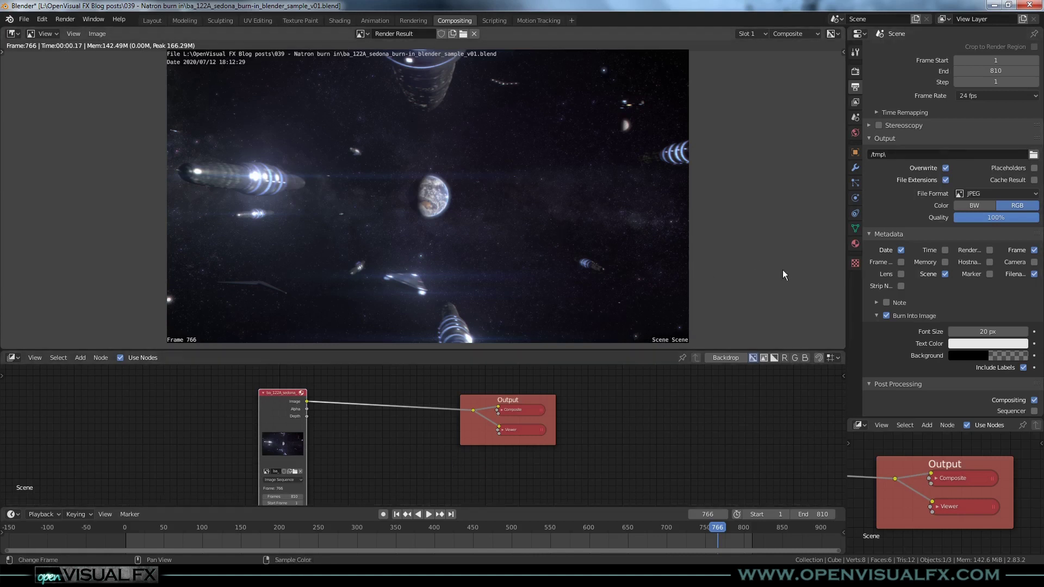
{"action": "left_click", "coordinate": [886, 236]}
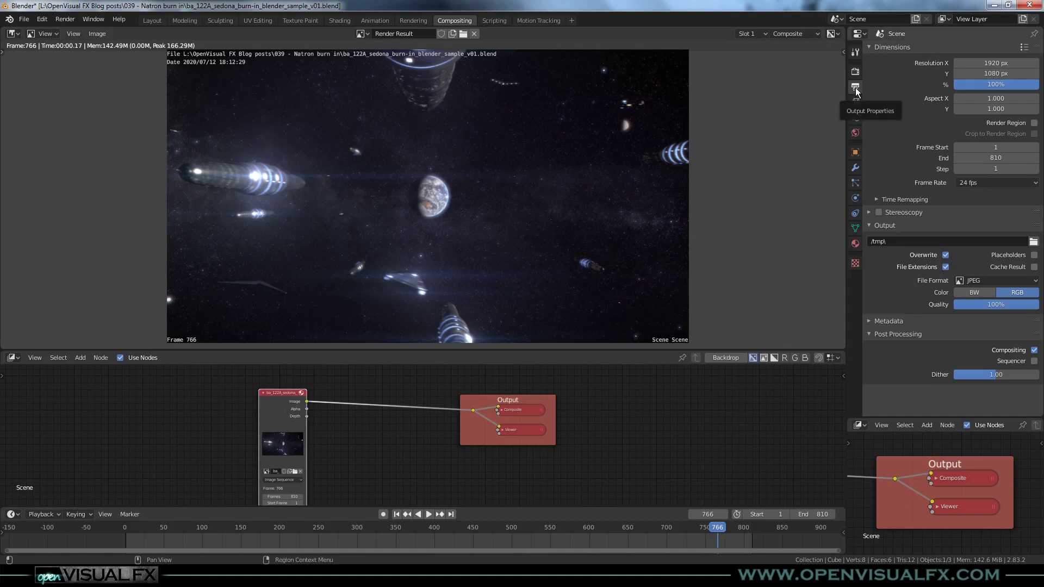
{"action": "left_click", "coordinate": [891, 321]}
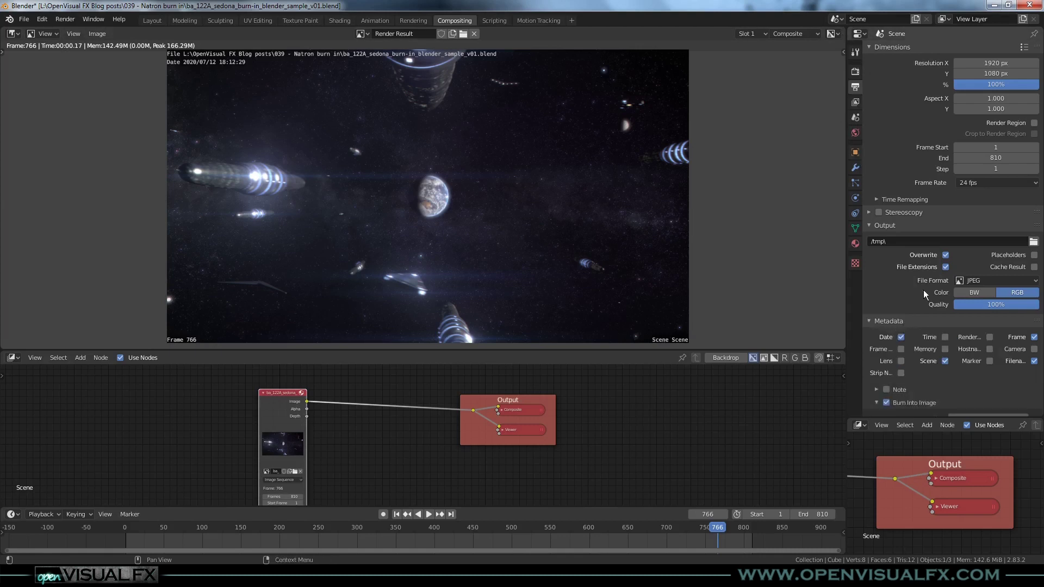
{"action": "scroll", "coordinate": [898, 316], "scroll_direction": "down", "scroll_amount": 2}
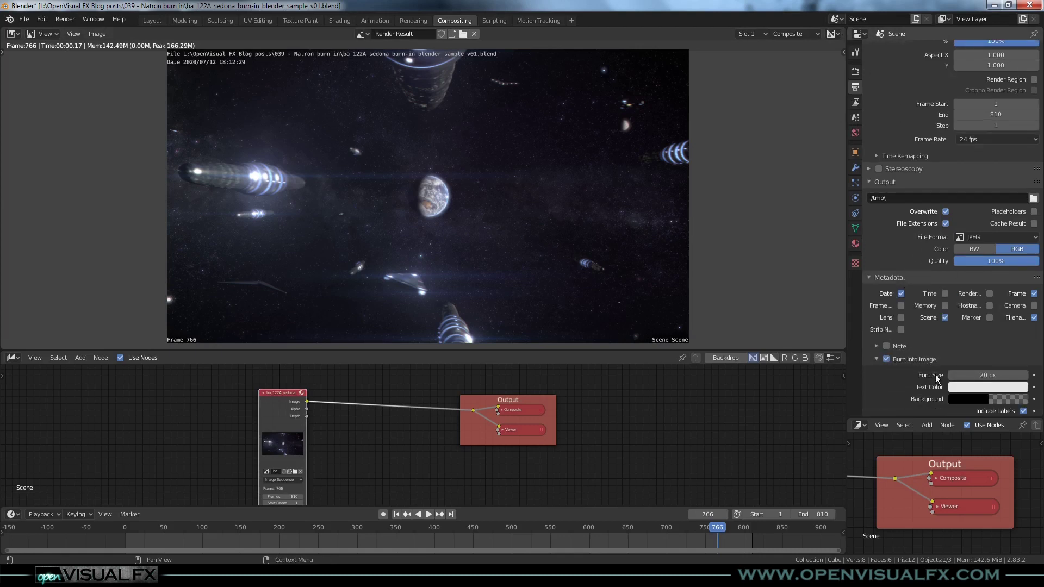
{"action": "scroll", "coordinate": [933, 368], "scroll_direction": "down", "scroll_amount": 1}
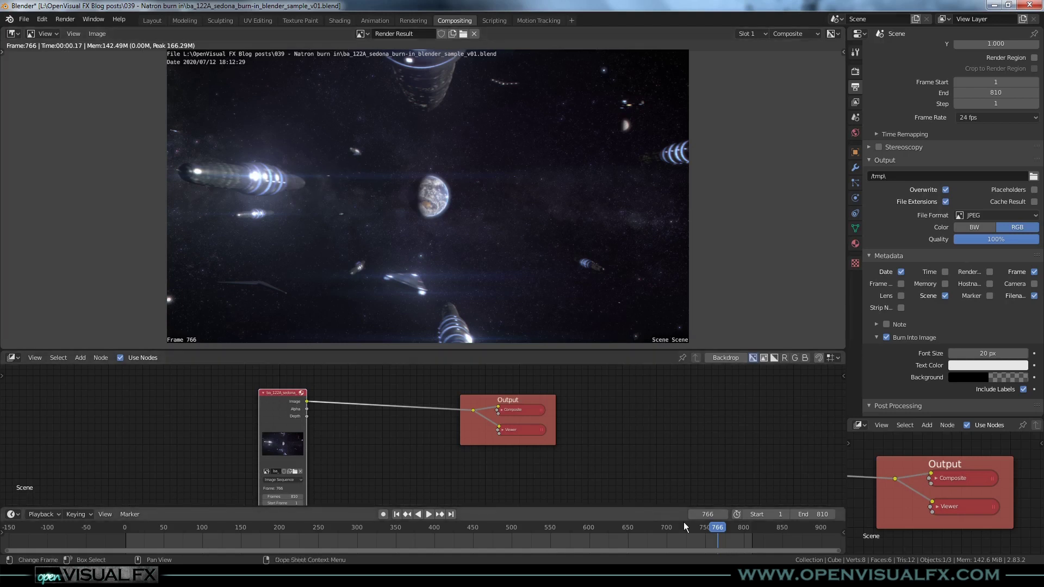
{"action": "scroll", "coordinate": [735, 543], "scroll_direction": "up", "scroll_amount": 2}
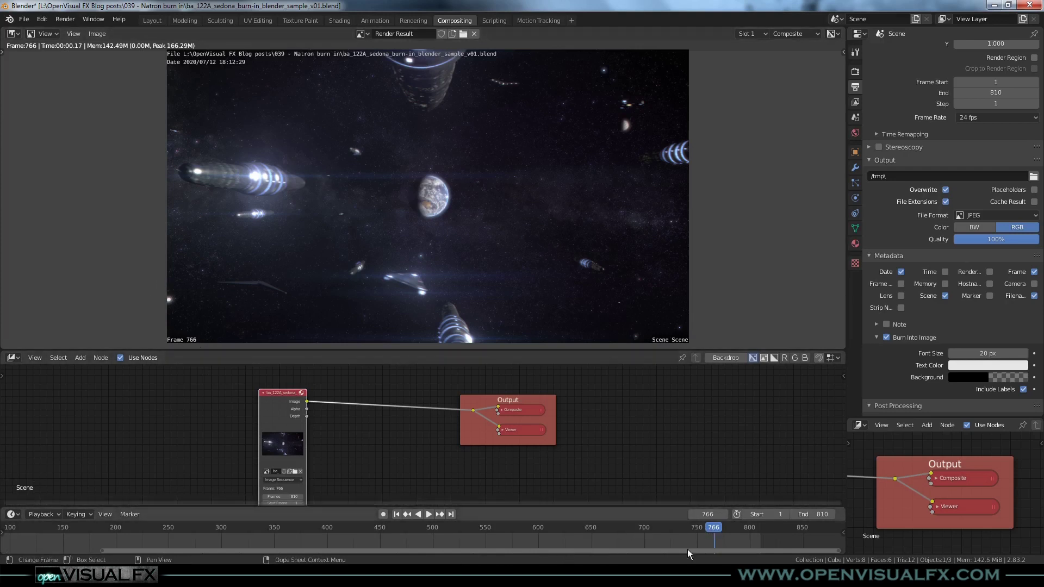
- Switch to Natron, show the Read16 footage in the viewer and go to frame 54
{"action": "mouse_move", "coordinate": [723, 576]}
{"action": "left_click", "coordinate": [804, 538]}
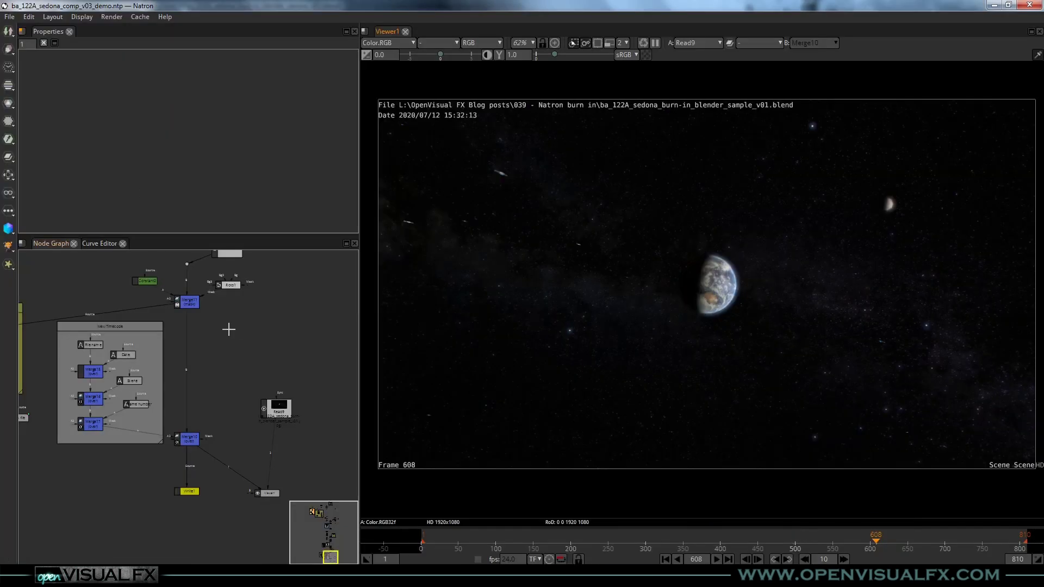
{"action": "left_click", "coordinate": [242, 296]}
{"action": "key", "text": "1"}
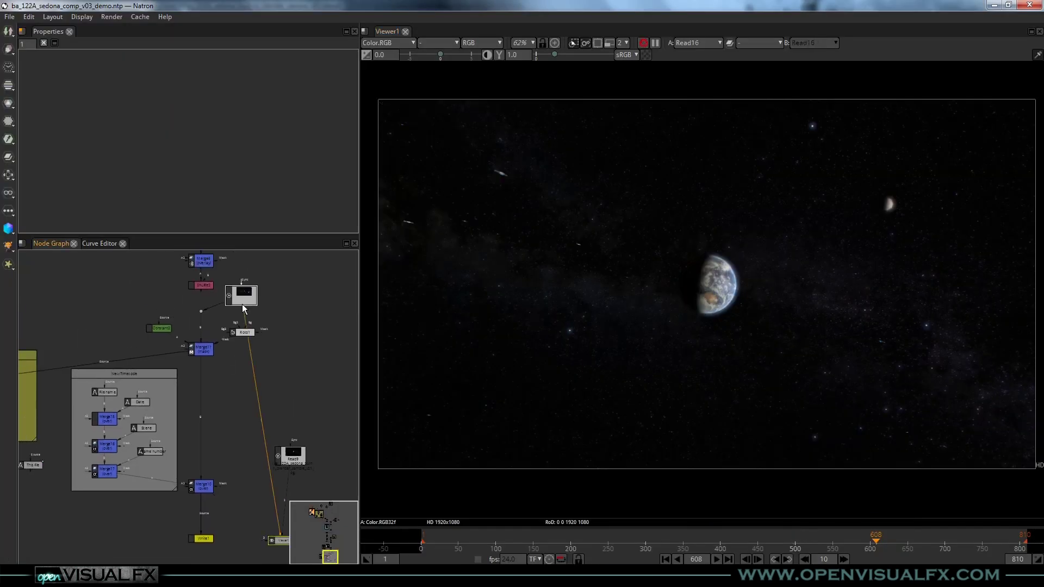
{"action": "left_click_drag", "start_coordinate": [585, 541], "coordinate": [463, 545]}
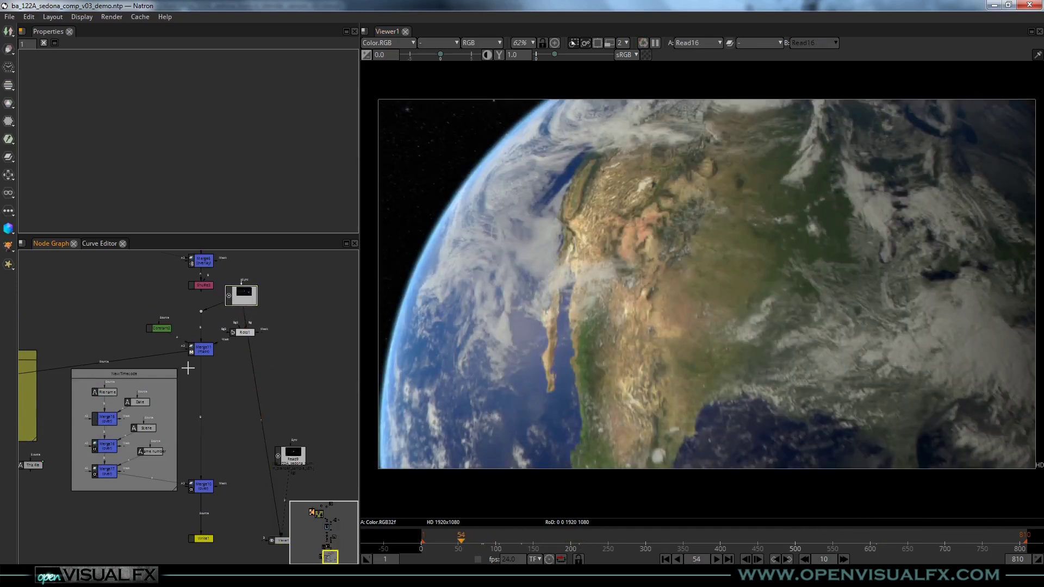
- Disable the Merge11 mask node and inspect the frame-number burn-in in the Merge10 output
{"action": "left_click", "coordinate": [202, 352]}
{"action": "key", "text": "d"}
{"action": "left_click", "coordinate": [203, 486]}
{"action": "key", "text": "1"}
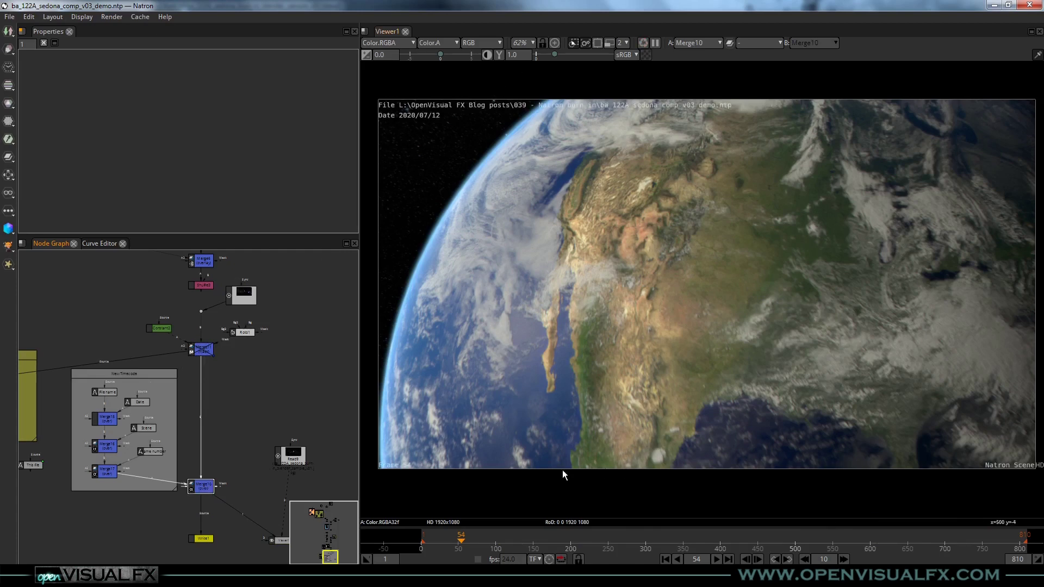
{"action": "scroll", "coordinate": [407, 471], "scroll_direction": "up", "scroll_amount": 3}
{"action": "left_click_drag", "start_coordinate": [409, 472], "coordinate": [459, 454]}
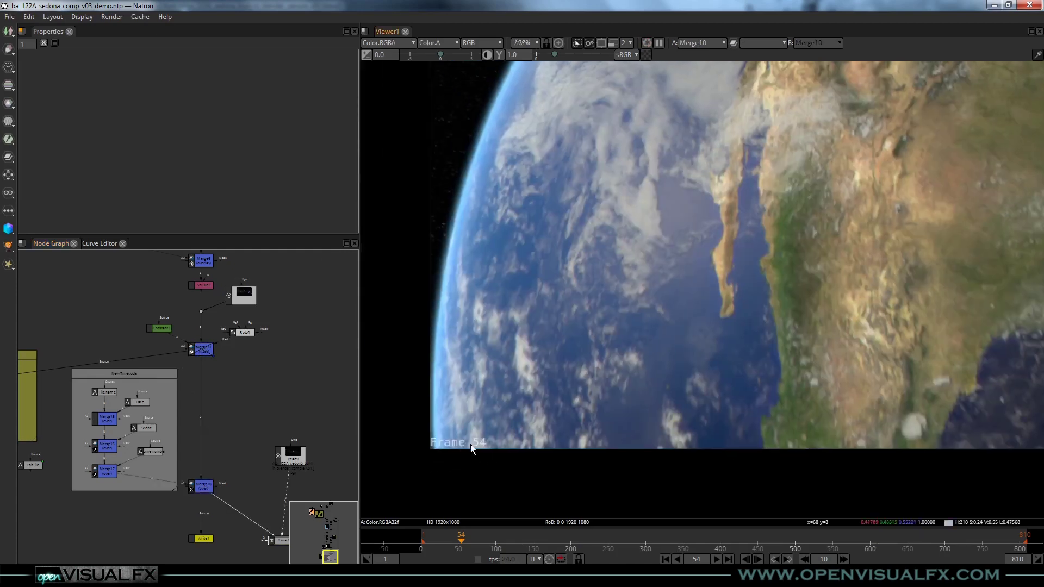
- Re-enable the Merge11 mask node with the whole burn-in frame in view
{"action": "scroll", "coordinate": [524, 352], "scroll_direction": "down", "scroll_amount": 3}
{"action": "left_click_drag", "start_coordinate": [710, 214], "coordinate": [613, 302]}
{"action": "scroll", "coordinate": [612, 301], "scroll_direction": "down", "scroll_amount": 2}
{"action": "scroll", "coordinate": [613, 295], "scroll_direction": "up", "scroll_amount": 2}
{"action": "left_click", "coordinate": [200, 351]}
{"action": "key", "text": "d"}
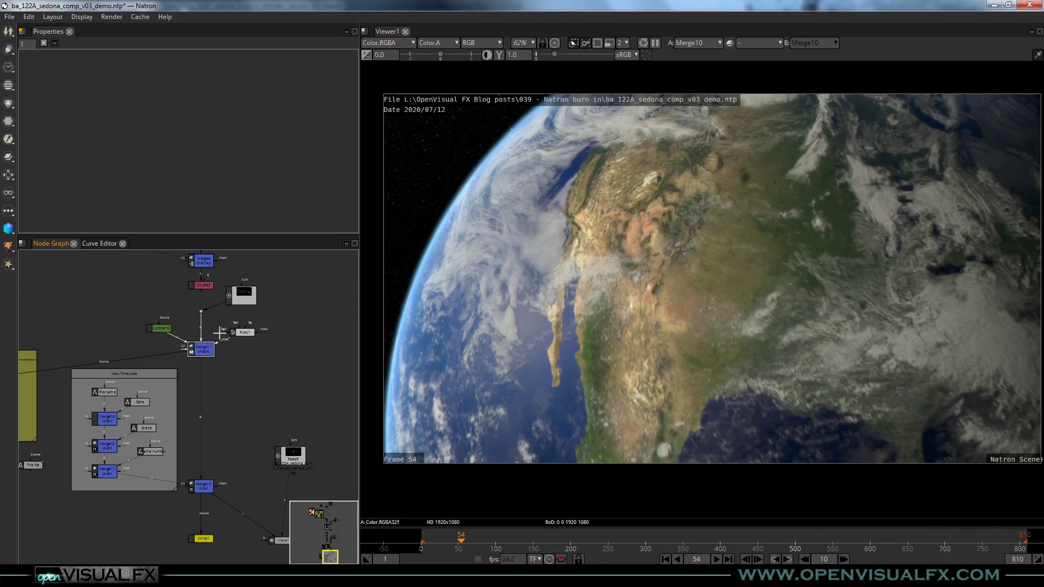
- Open the Constant2 and Roto1 settings and examine the roto shapes around the burn-in texts
{"action": "scroll", "coordinate": [184, 338], "scroll_direction": "up", "scroll_amount": 3}
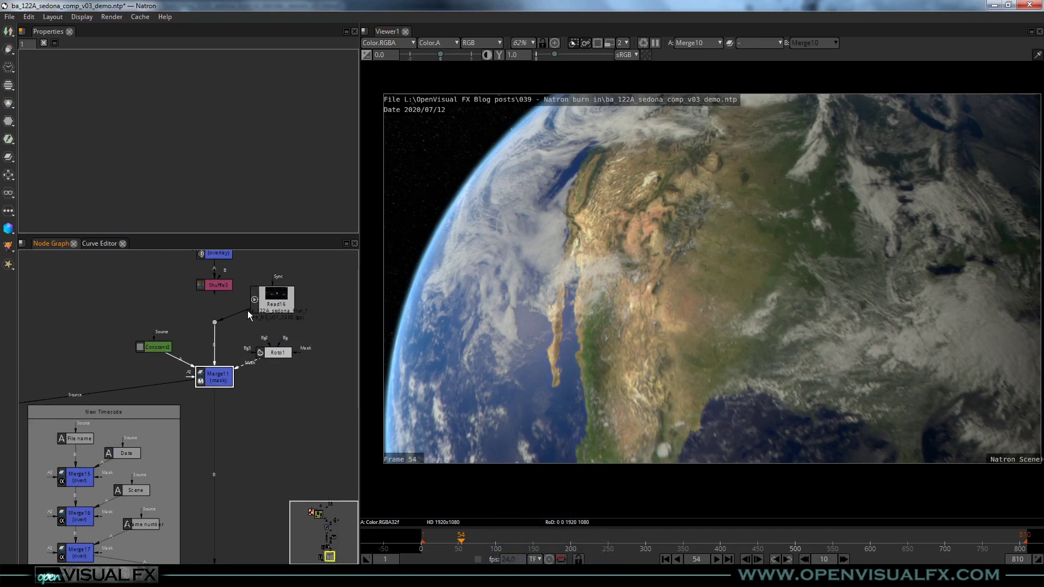
{"action": "double_click", "coordinate": [158, 345]}
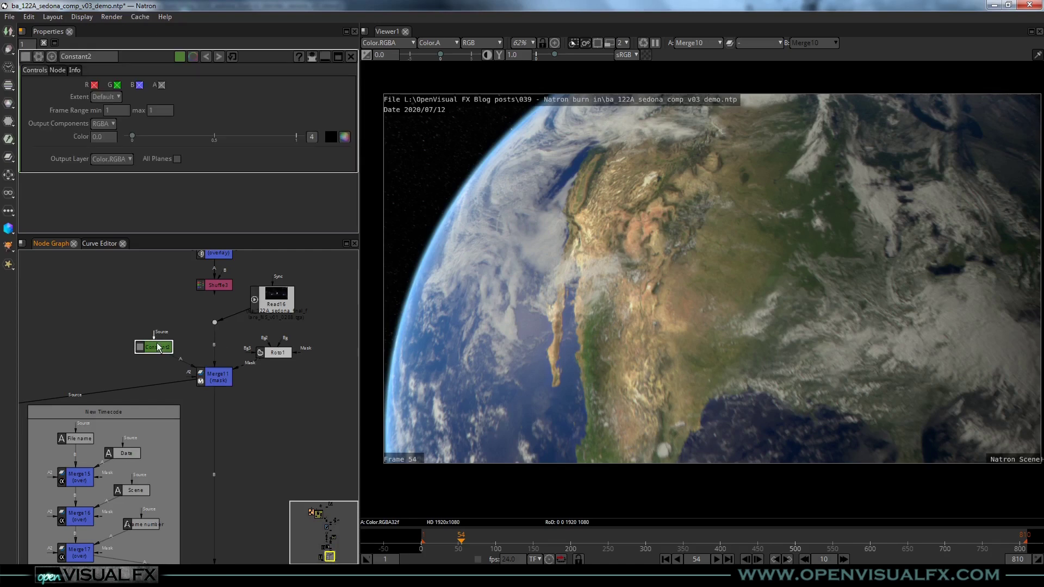
{"action": "double_click", "coordinate": [277, 353]}
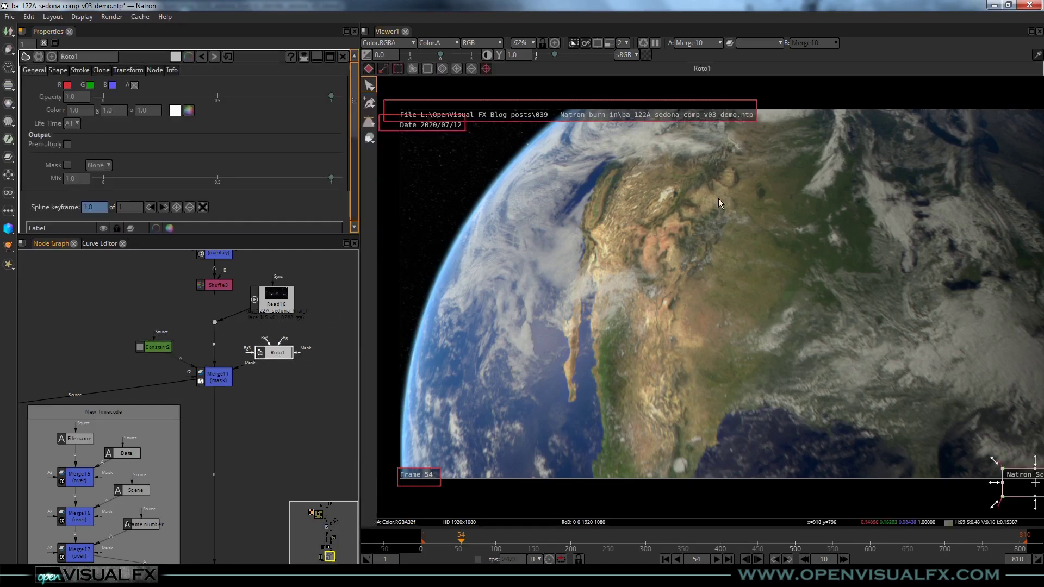
{"action": "key", "text": "f"}
{"action": "left_click_drag", "start_coordinate": [788, 231], "coordinate": [771, 230]}
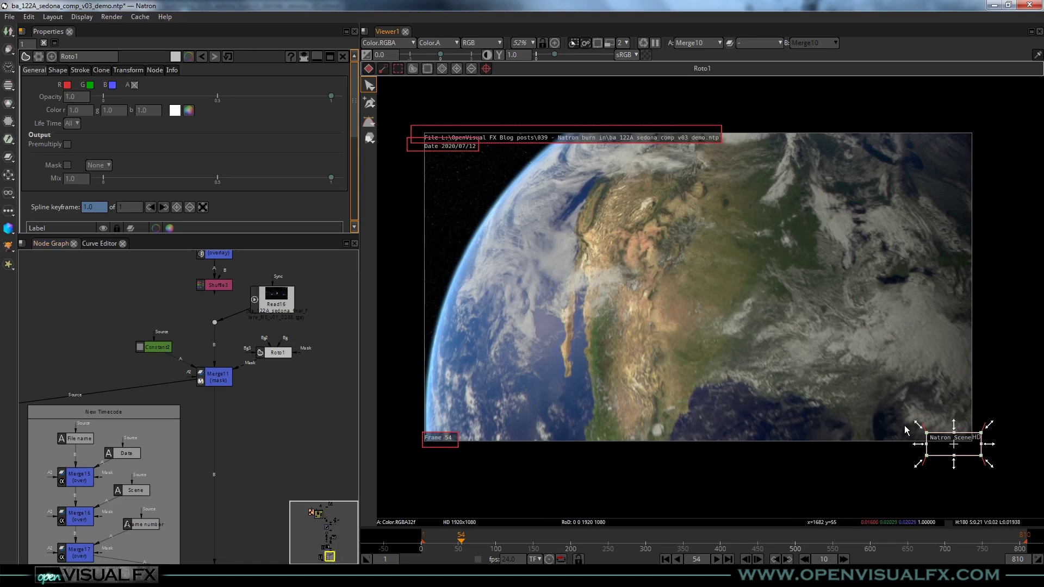
- Inspect the New Timecode group and open the settings of the Merge11 mask node
{"action": "left_click_drag", "start_coordinate": [249, 420], "coordinate": [265, 365]}
{"action": "left_click_drag", "start_coordinate": [180, 418], "coordinate": [235, 385]}
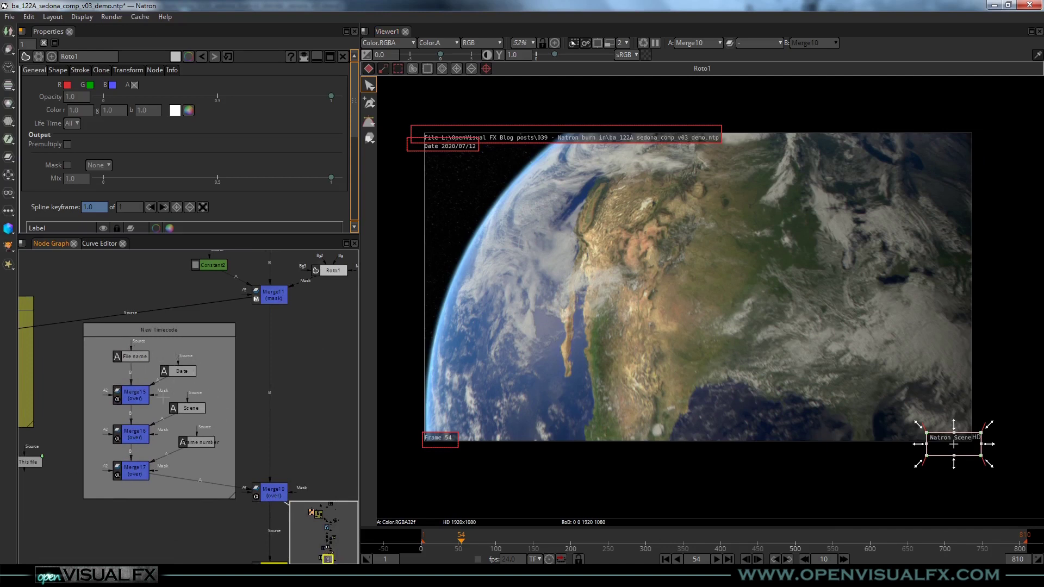
{"action": "left_click", "coordinate": [142, 357]}
{"action": "left_click_drag", "start_coordinate": [310, 359], "coordinate": [243, 351]}
{"action": "left_click", "coordinate": [274, 298]}
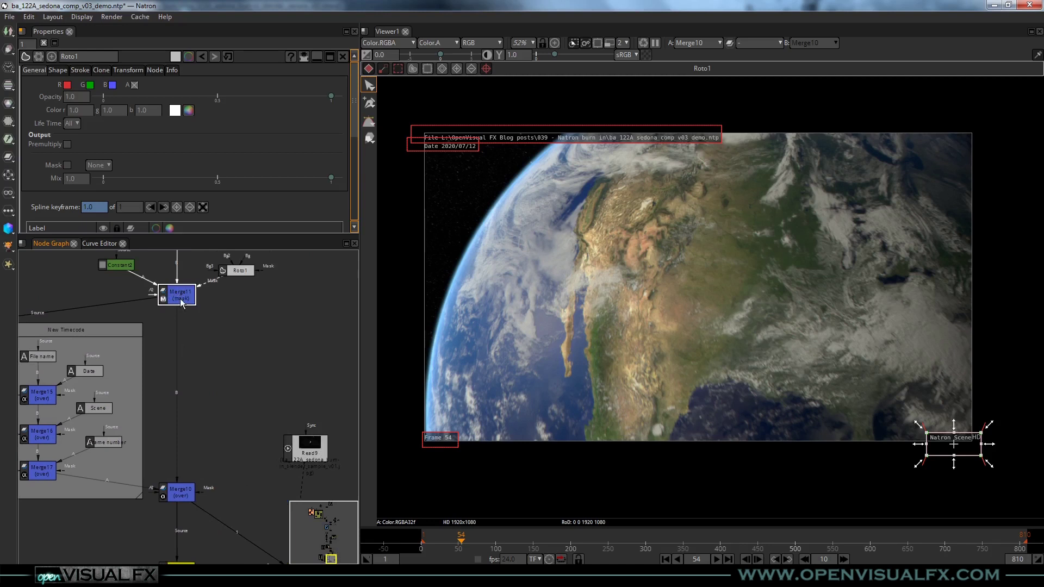
{"action": "double_click", "coordinate": [182, 301]}
- Add a Text node, show it in the viewer and move its text to about x 223, y 935
{"action": "left_click", "coordinate": [244, 424]}
{"action": "key", "text": "Tab"}
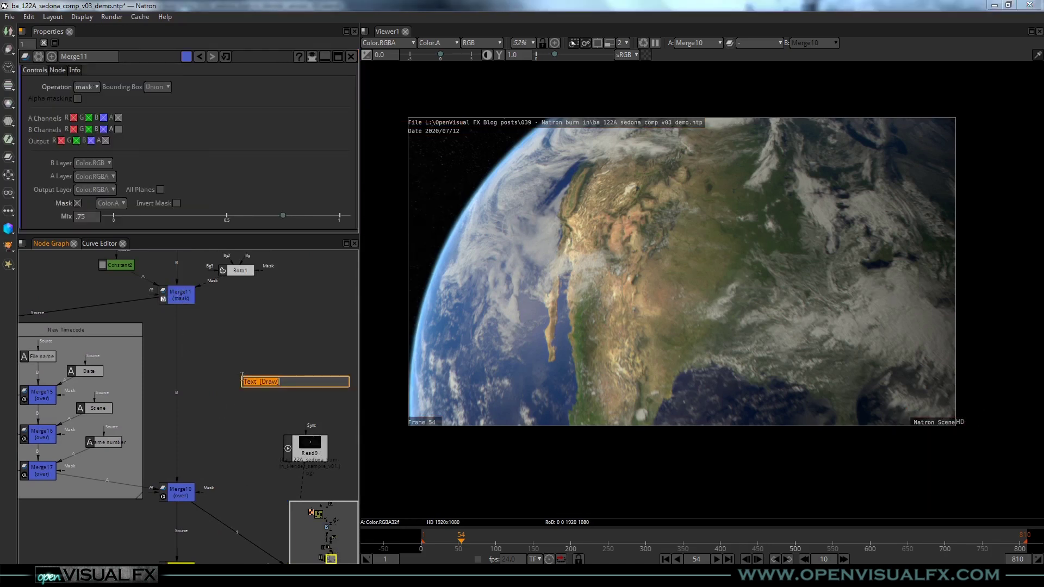
{"action": "type", "text": "text"}
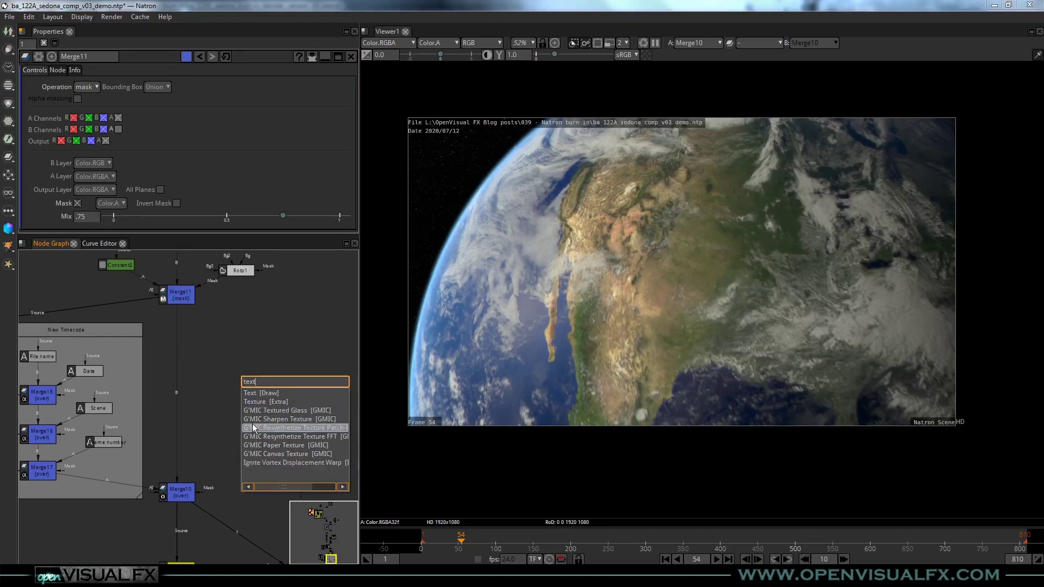
{"action": "left_click", "coordinate": [263, 394]}
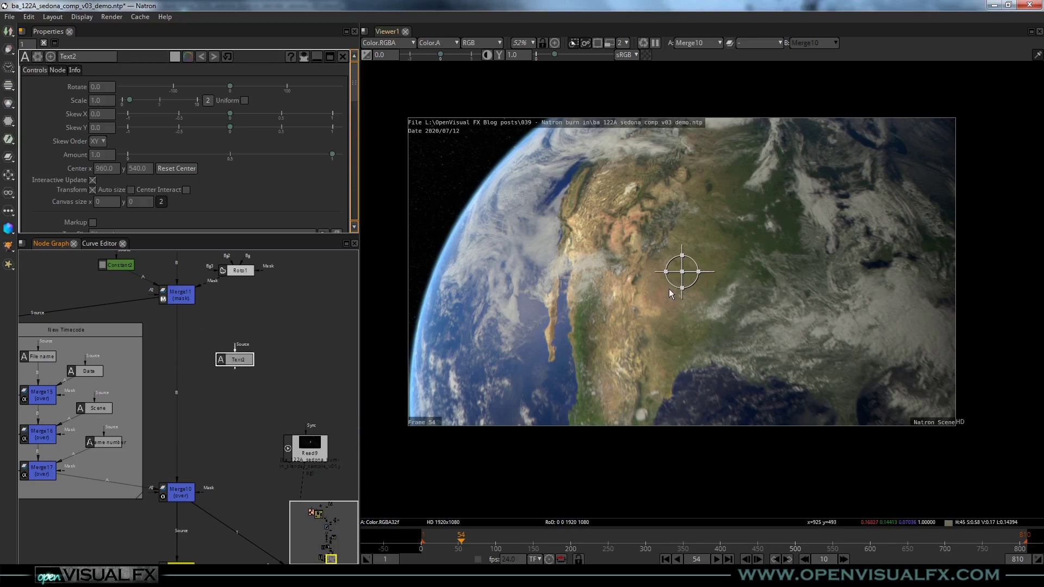
{"action": "key", "text": "1"}
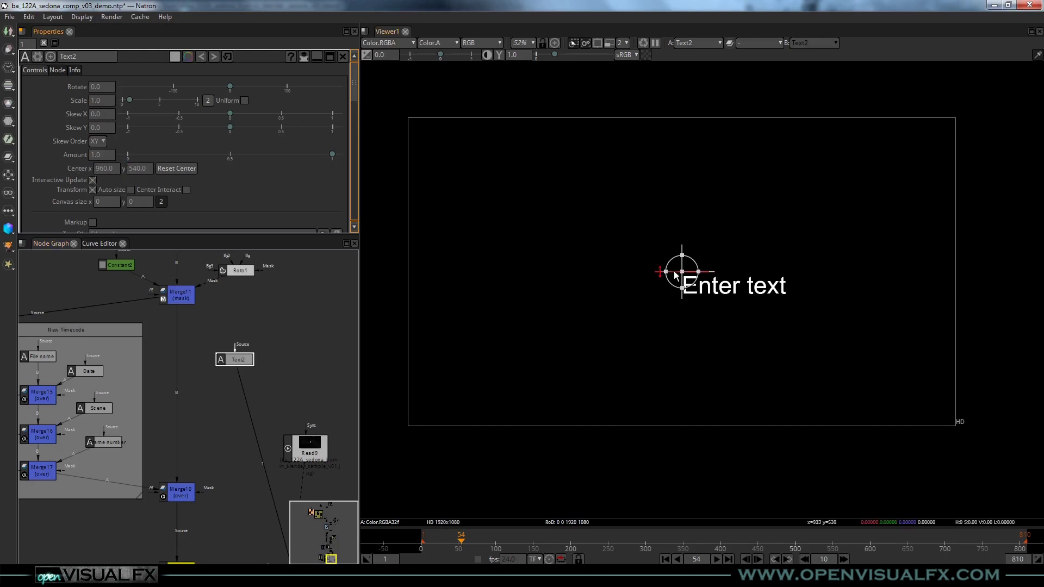
{"action": "left_click_drag", "start_coordinate": [685, 282], "coordinate": [450, 157]}
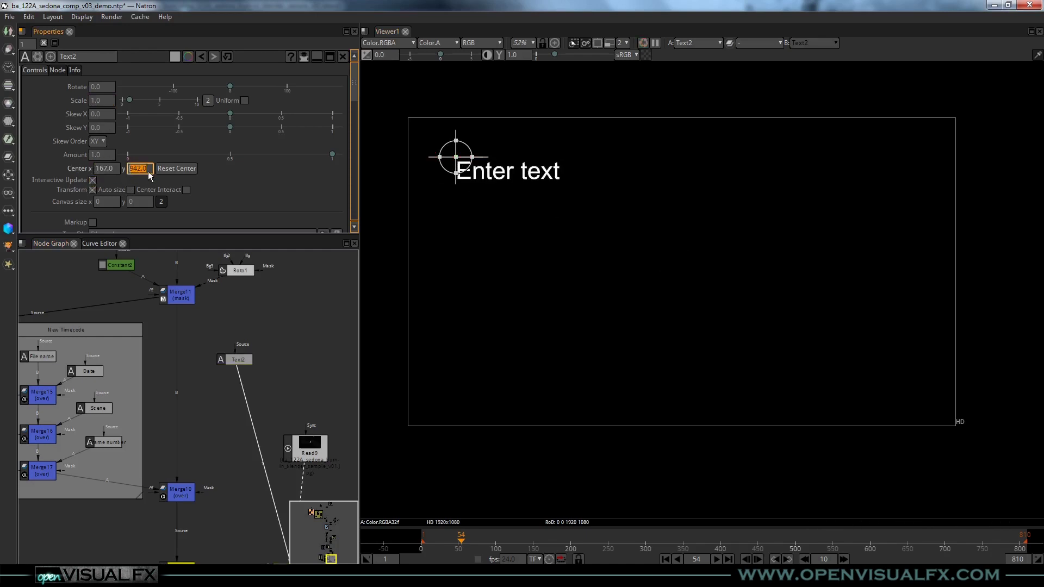
{"action": "mouse_move", "coordinate": [455, 157]}
{"action": "left_mouse_down"}
{"action": "mouse_move", "coordinate": [462, 202]}
{"action": "mouse_move", "coordinate": [475, 161]}
{"action": "left_mouse_up"}
- Try a grey background color of about 0.33 on the new Text node
{"action": "scroll", "coordinate": [136, 179], "scroll_direction": "down", "scroll_amount": 3}
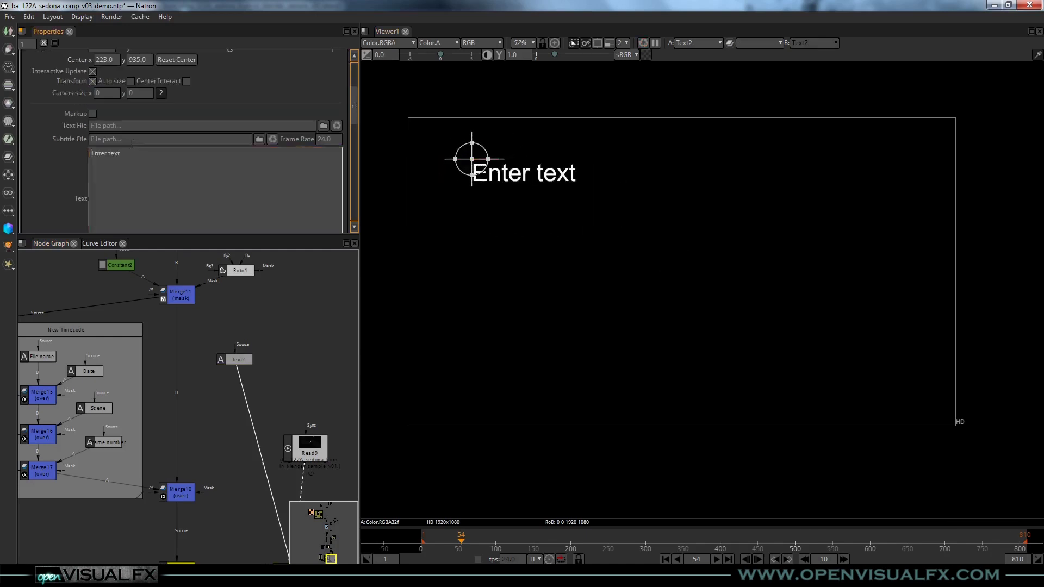
{"action": "left_click_drag", "start_coordinate": [353, 106], "coordinate": [353, 143]}
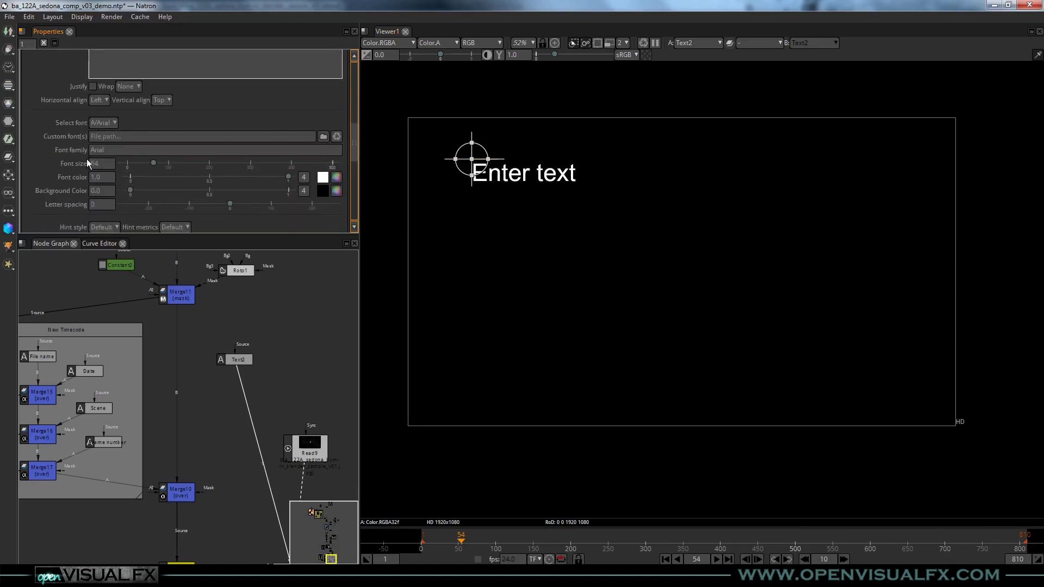
{"action": "left_click", "coordinate": [101, 191]}
{"action": "left_click_drag", "start_coordinate": [131, 191], "coordinate": [182, 191]}
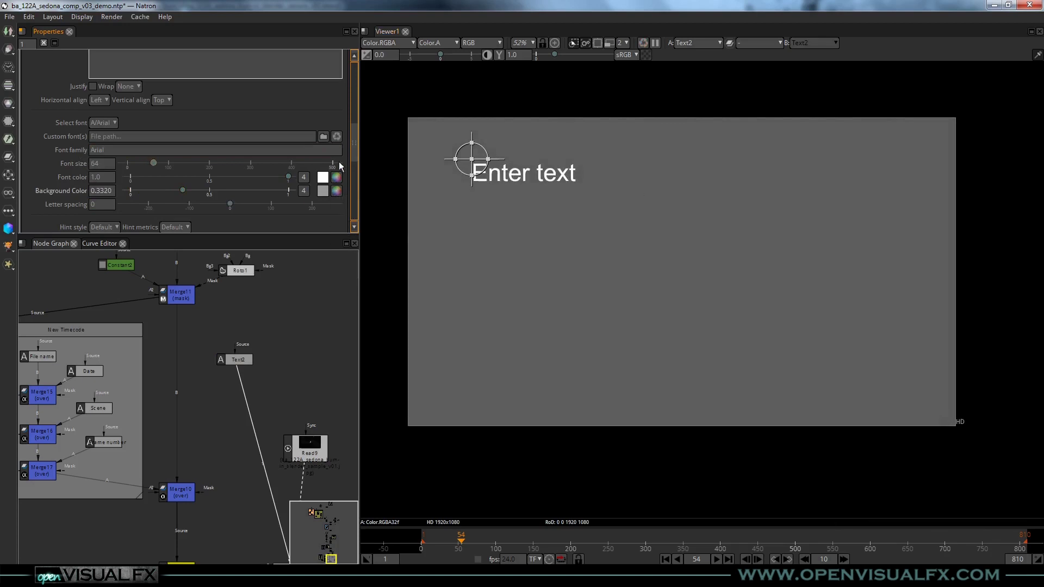
- Try the Auto size option on the new Text node to fit the background to the text
{"action": "left_click_drag", "start_coordinate": [354, 143], "coordinate": [355, 94]}
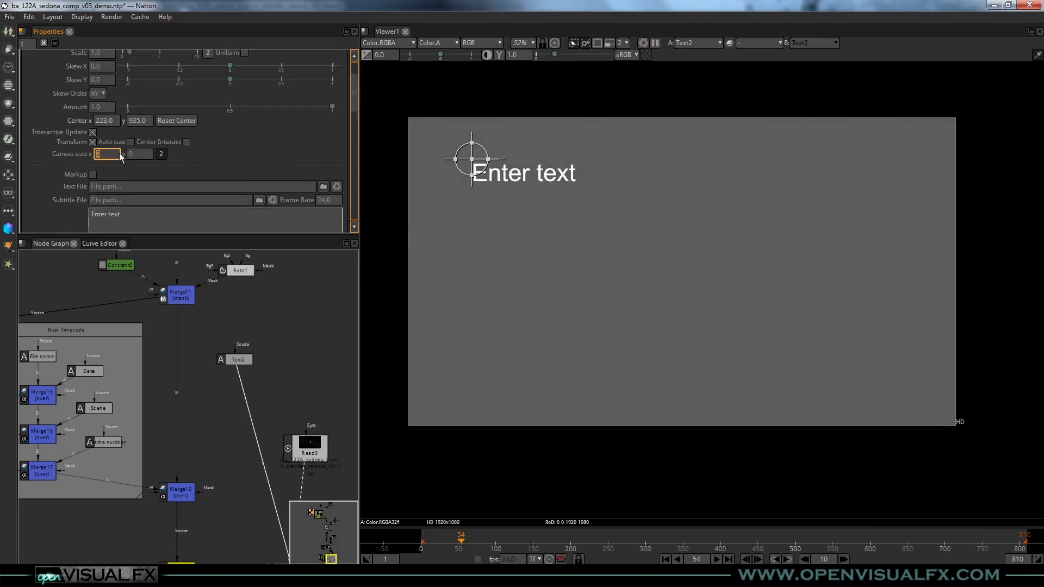
{"action": "left_click", "coordinate": [131, 142]}
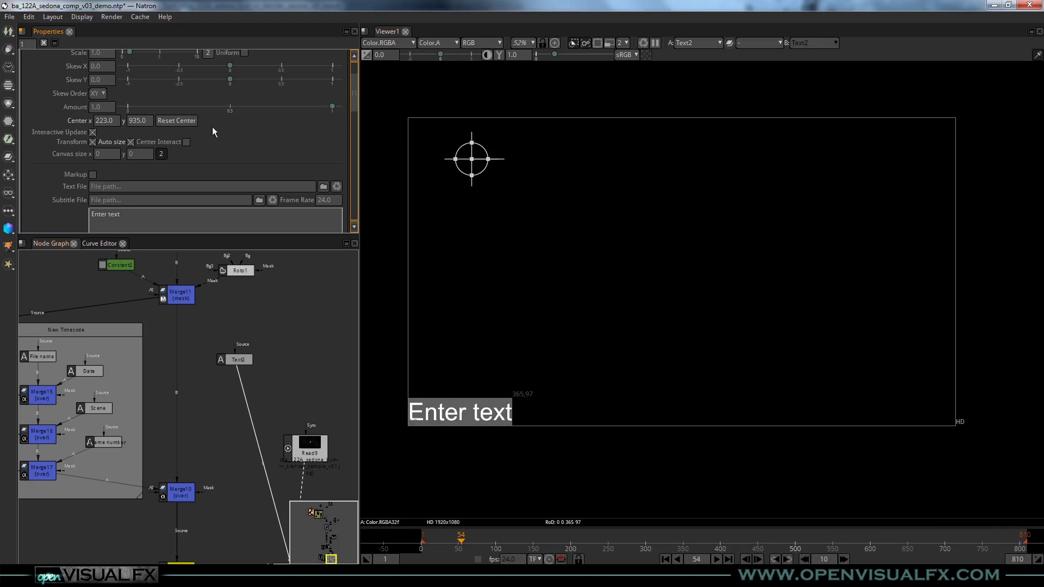
{"action": "left_click_drag", "start_coordinate": [359, 105], "coordinate": [357, 149]}
{"action": "left_click", "coordinate": [101, 180]}
{"action": "left_click_drag", "start_coordinate": [356, 151], "coordinate": [351, 122]}
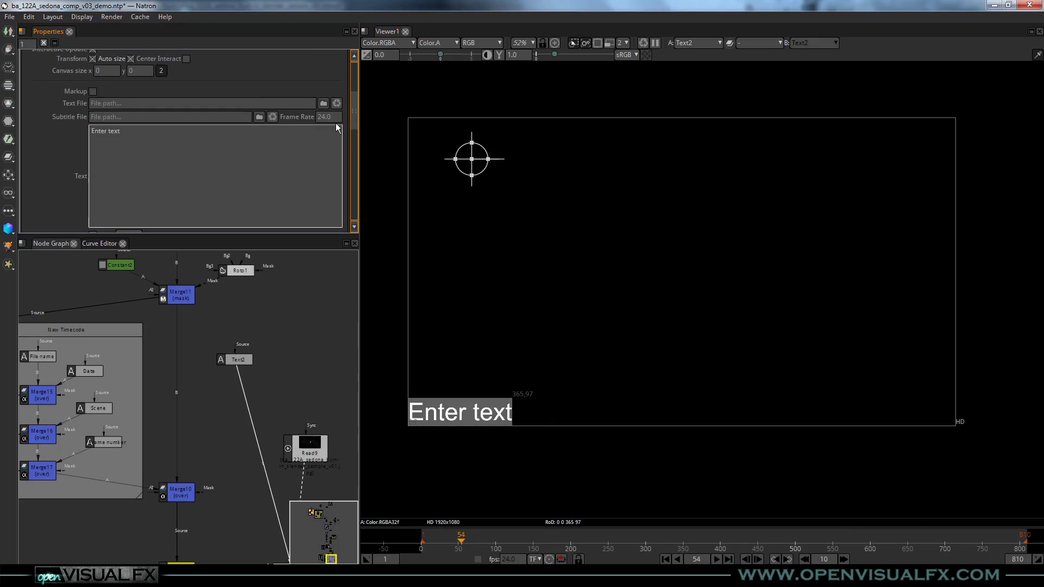
{"action": "scroll", "coordinate": [352, 121], "scroll_direction": "up", "scroll_amount": 3}
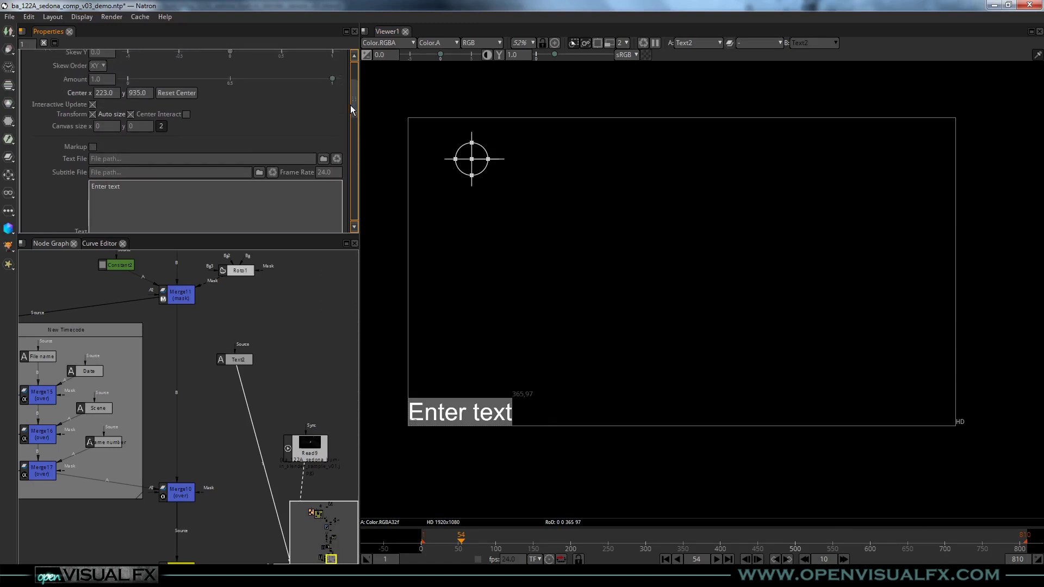
- Turn off Auto size on the new Text node and reset its background color to 0.0
{"action": "left_click", "coordinate": [130, 114]}
{"action": "scroll", "coordinate": [217, 164], "scroll_direction": "down", "scroll_amount": 4}
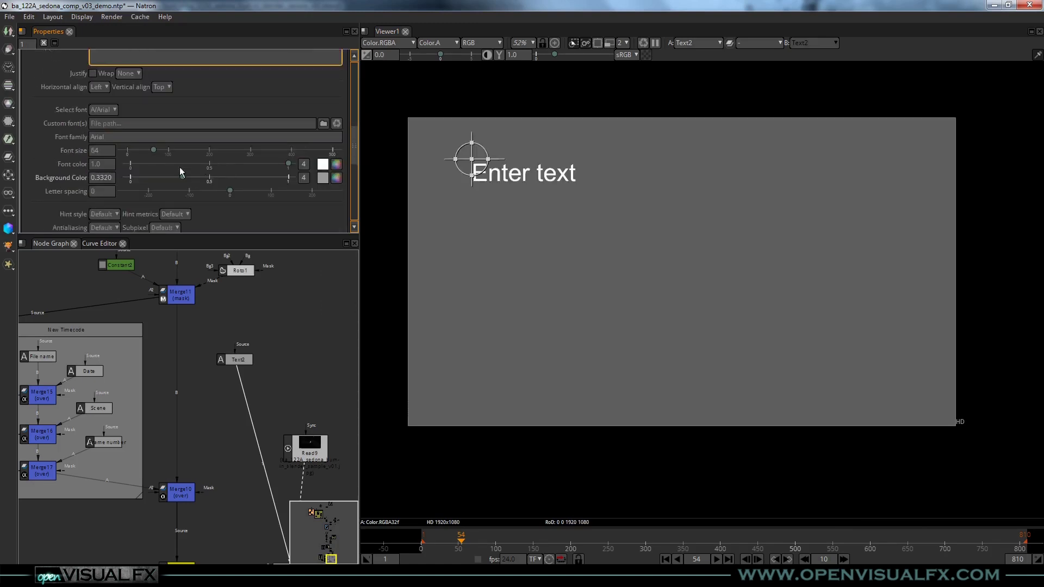
{"action": "left_click_drag", "start_coordinate": [181, 177], "coordinate": [106, 176]}
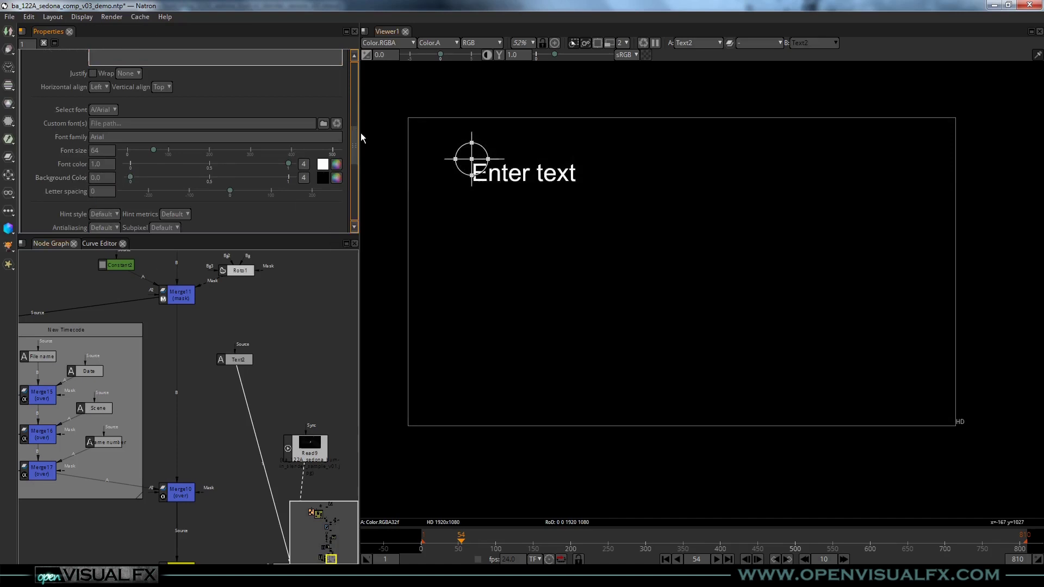
{"action": "scroll", "coordinate": [356, 148], "scroll_direction": "up", "scroll_amount": 4}
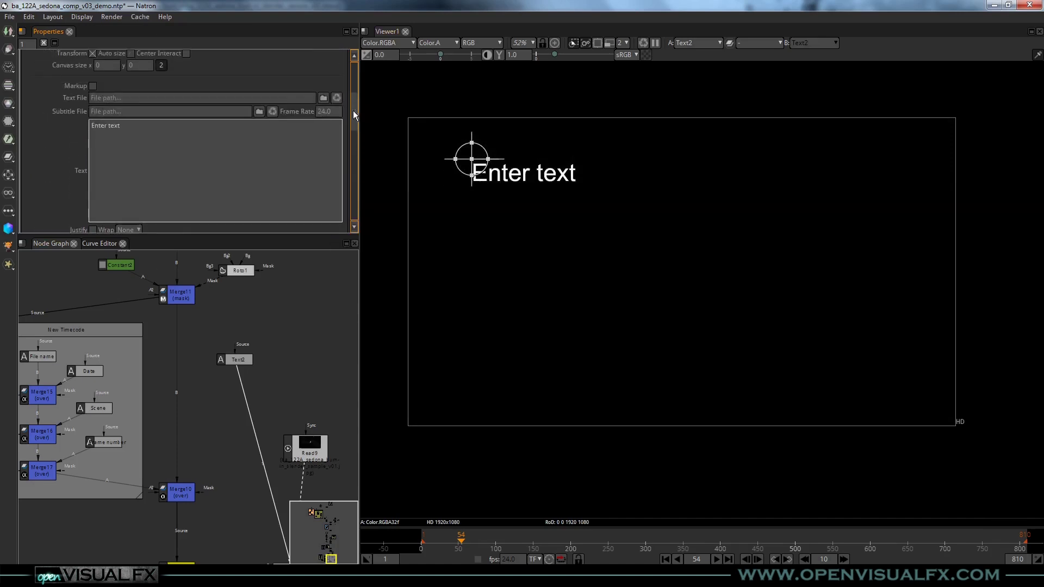
{"action": "left_click_drag", "start_coordinate": [49, 360], "coordinate": [130, 356]}
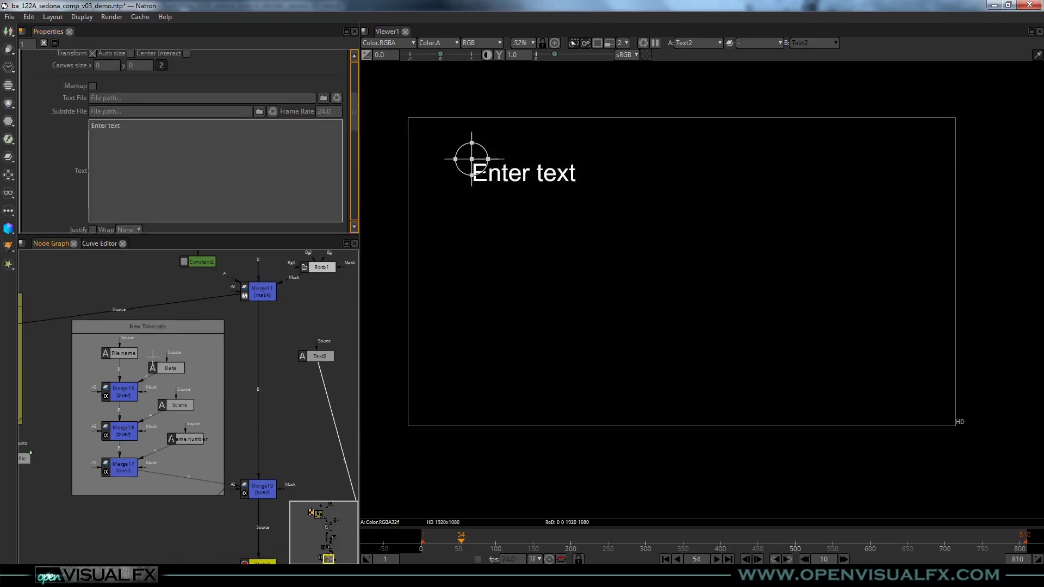
- Show the File name node in the viewer and open its properties to examine the text's center position
{"action": "key", "text": "1"}
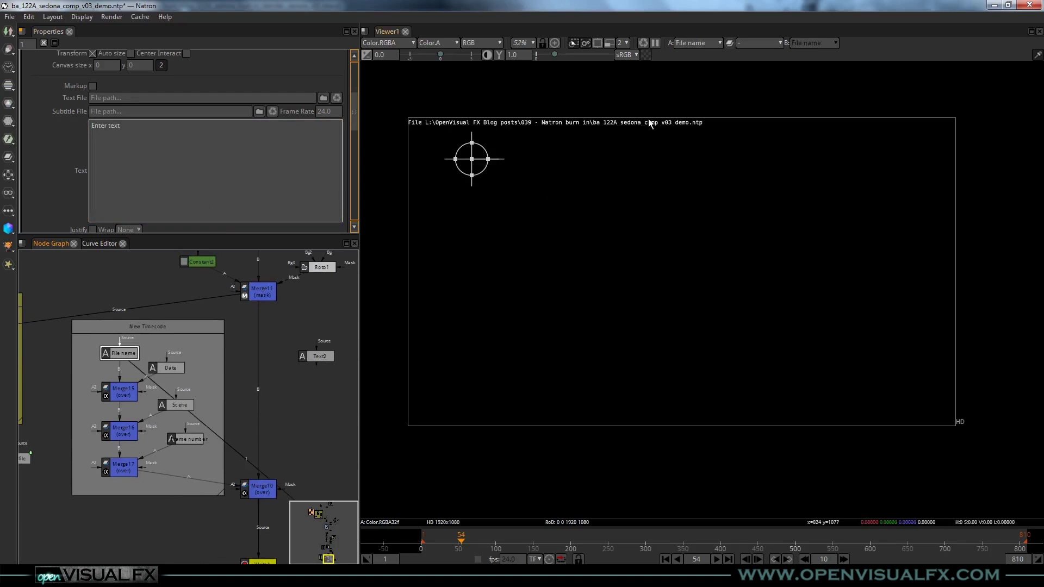
{"action": "scroll", "coordinate": [457, 141], "scroll_direction": "up", "scroll_amount": 2}
{"action": "left_click", "coordinate": [270, 216]}
{"action": "double_click", "coordinate": [132, 351]}
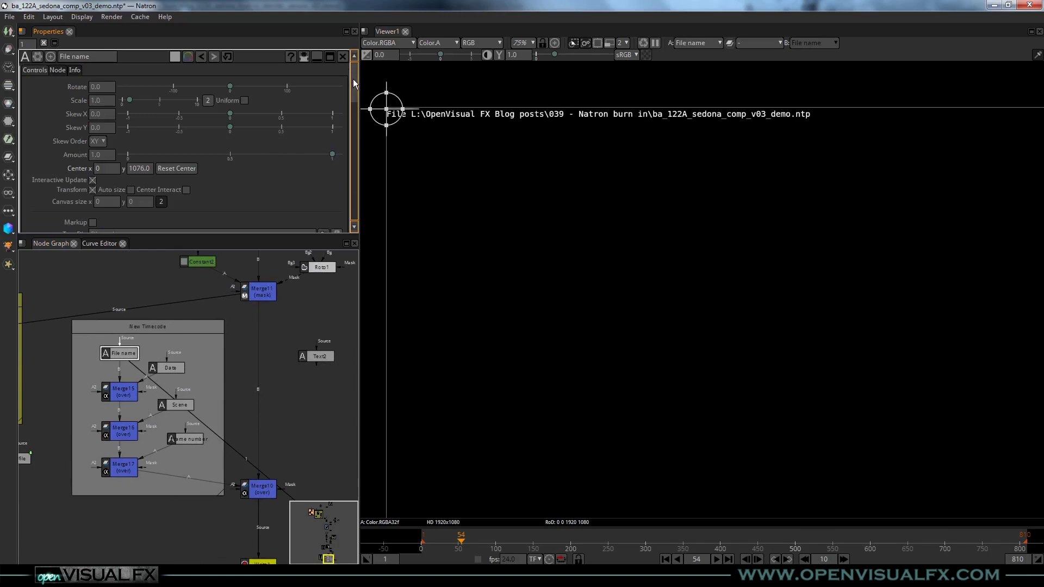
{"action": "left_click_drag", "start_coordinate": [353, 79], "coordinate": [354, 87]}
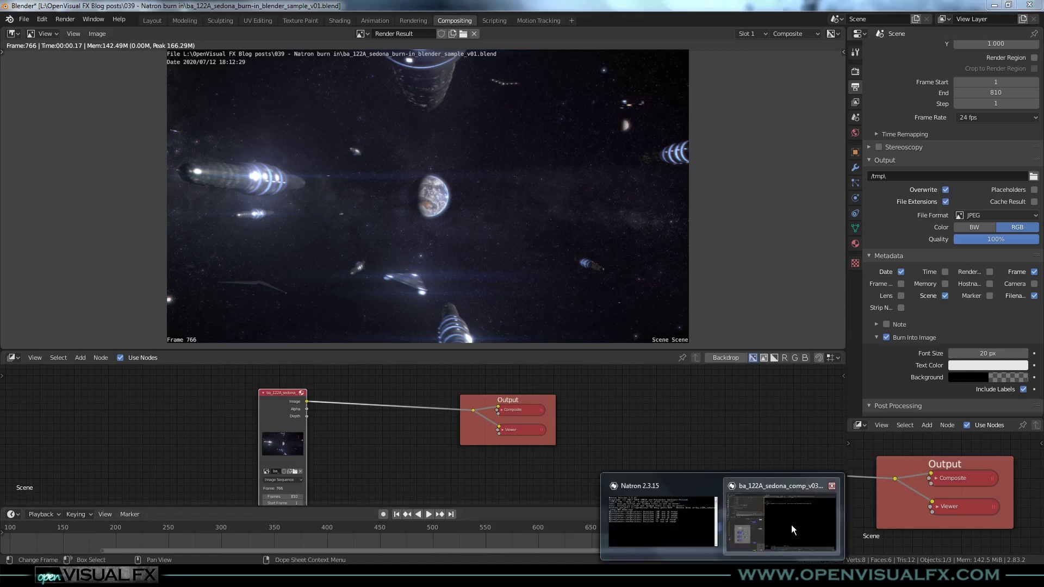
- Switch from Blender back to Natron and examine the File name node's font, font size, colors and text content
{"action": "left_click", "coordinate": [792, 536]}
{"action": "scroll", "coordinate": [239, 147], "scroll_direction": "down", "scroll_amount": 10}
{"action": "double_click", "coordinate": [101, 173]}
{"action": "left_click", "coordinate": [312, 147]}
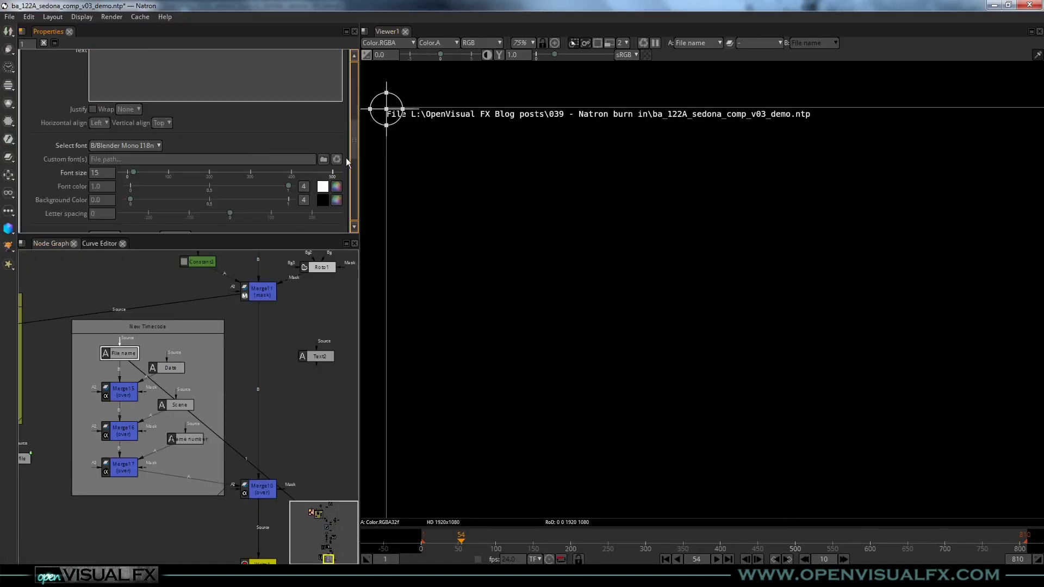
{"action": "left_click_drag", "start_coordinate": [357, 152], "coordinate": [359, 139]}
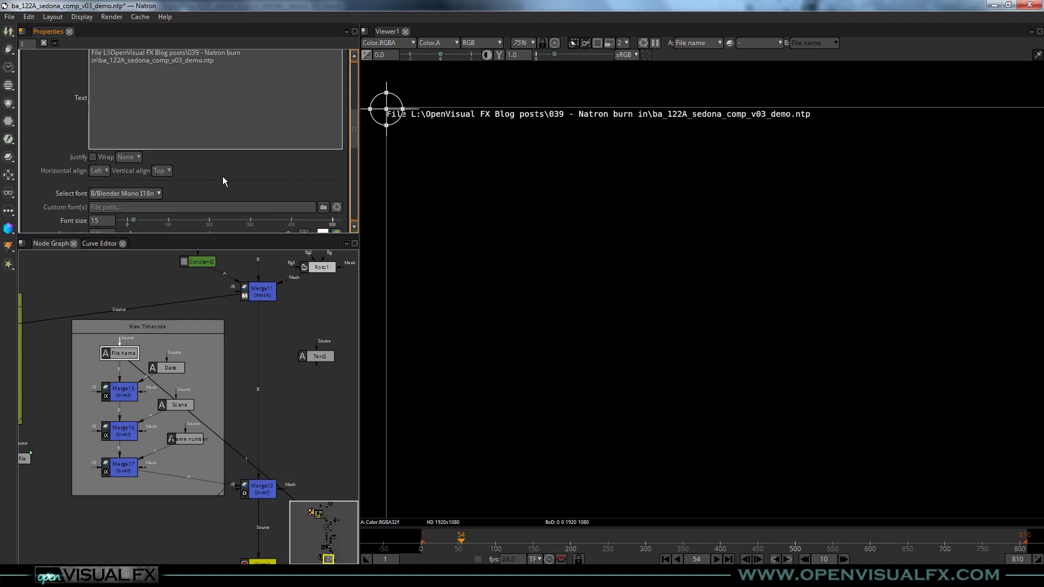
{"action": "scroll", "coordinate": [226, 185], "scroll_direction": "up", "scroll_amount": 3}
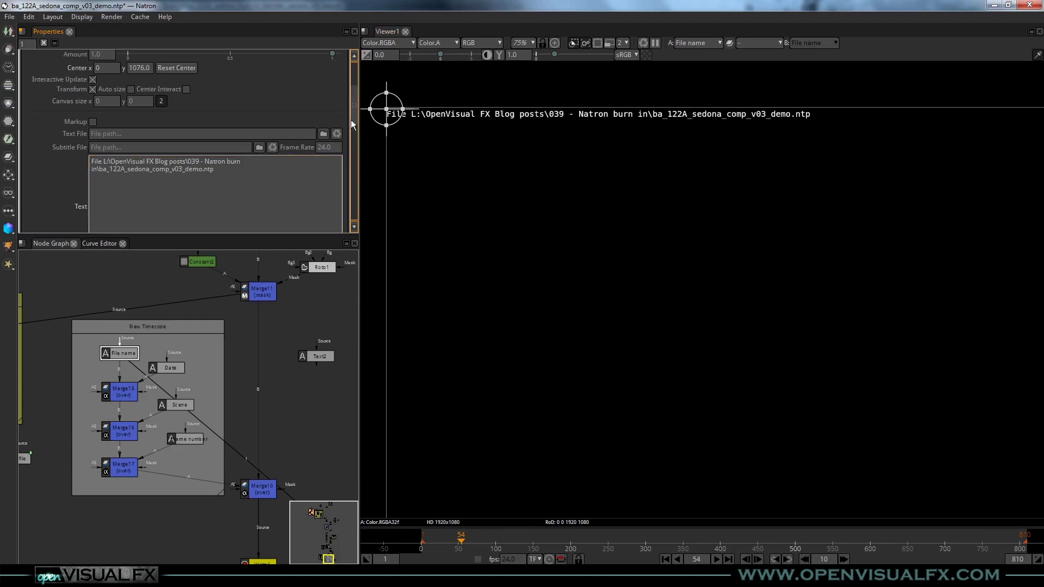
{"action": "scroll", "coordinate": [356, 101], "scroll_direction": "up", "scroll_amount": 1}
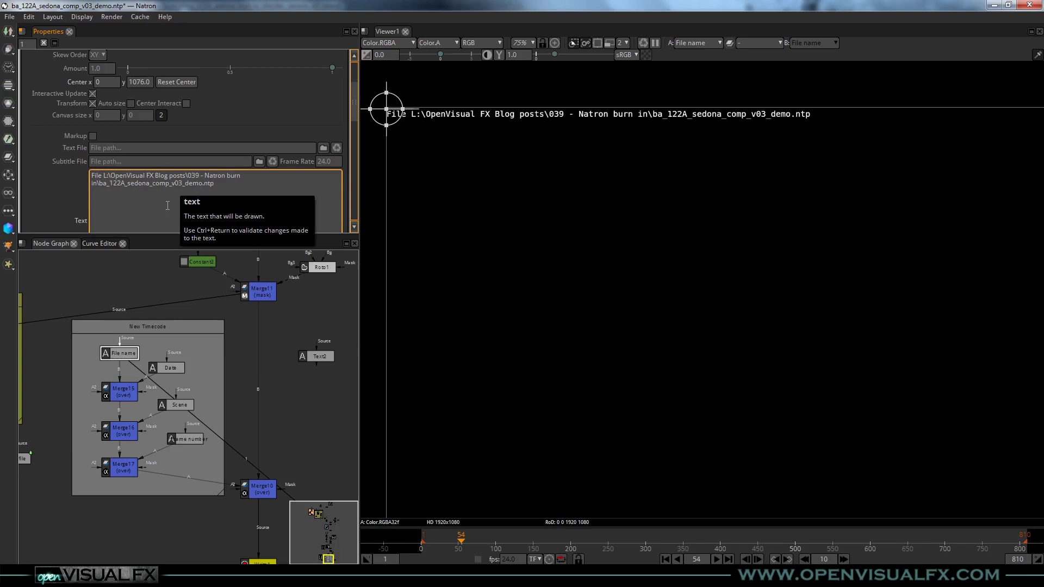
{"action": "left_click", "coordinate": [830, 130]}
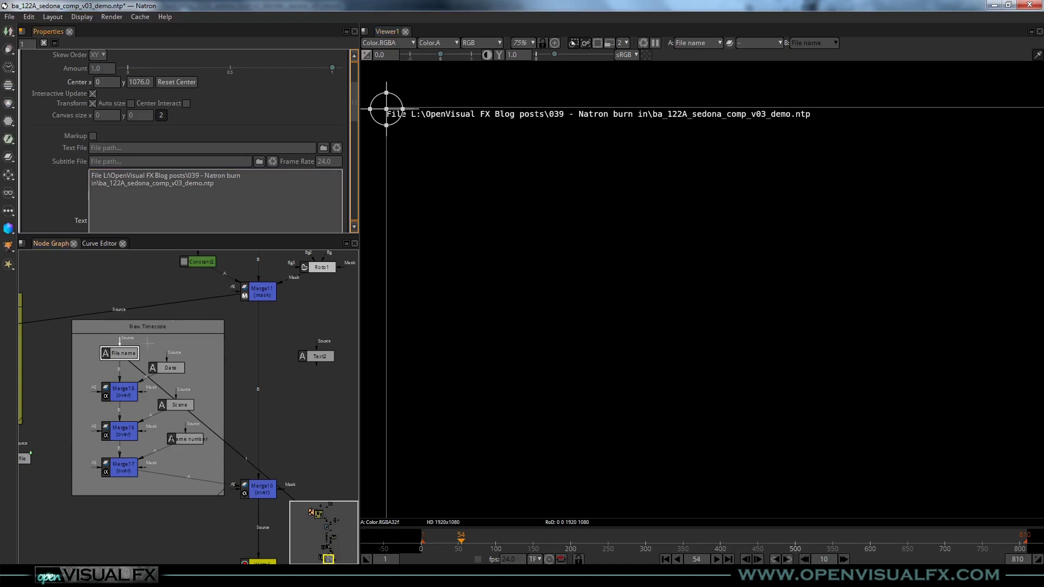
{"action": "left_click", "coordinate": [184, 180]}
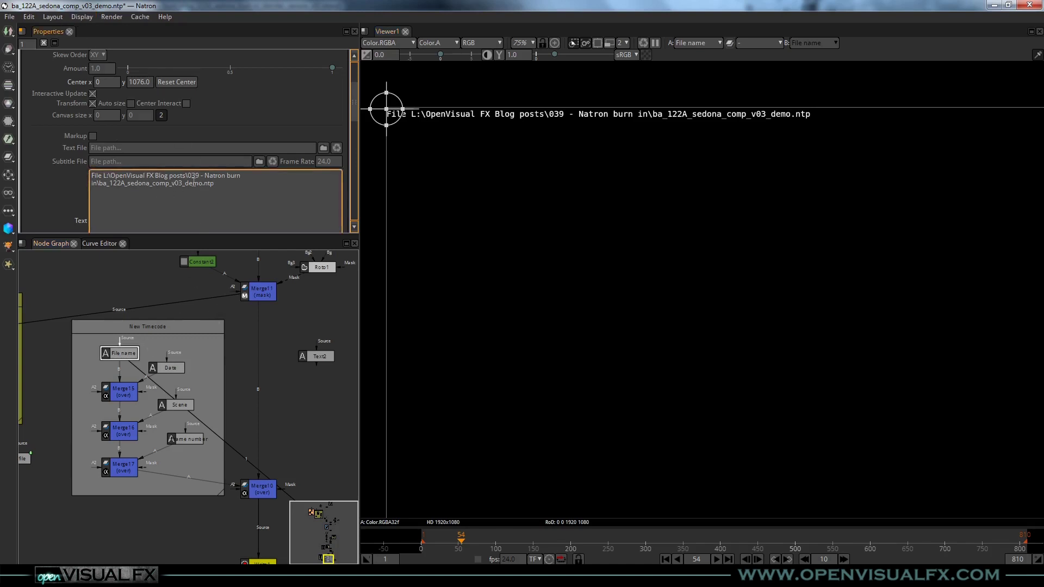
{"action": "left_click", "coordinate": [201, 205]}
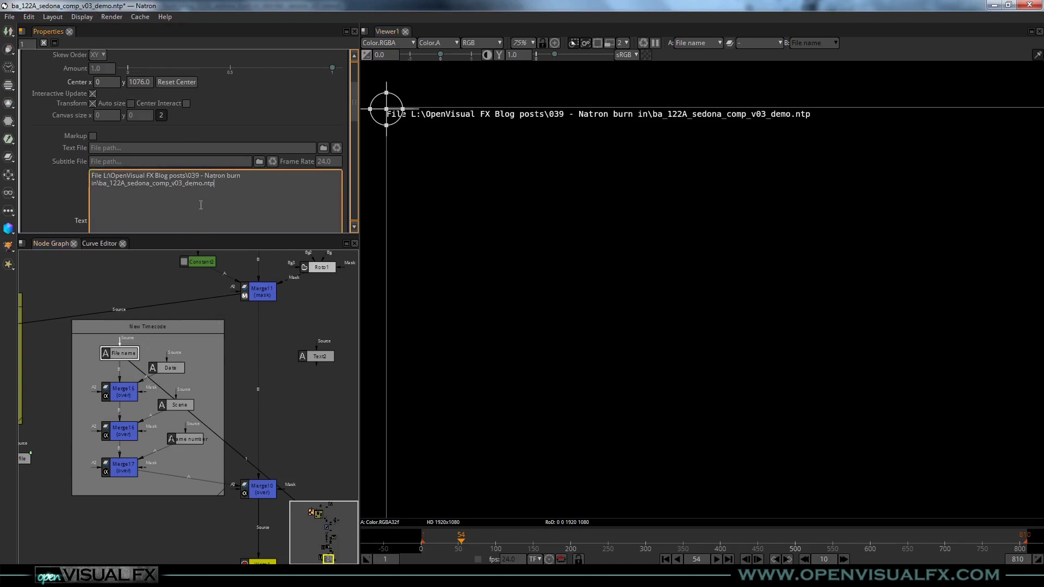
- View the Date node on its own, and view Merge15 to check it combined with the file name
{"action": "left_click", "coordinate": [172, 370]}
{"action": "key", "text": "1"}
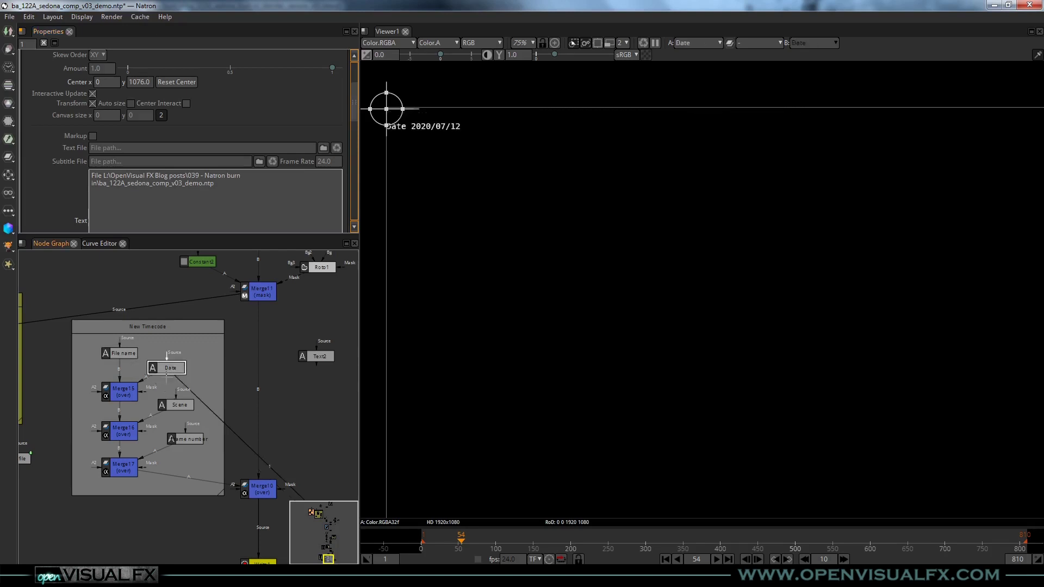
{"action": "left_click", "coordinate": [130, 398]}
{"action": "key", "text": "1"}
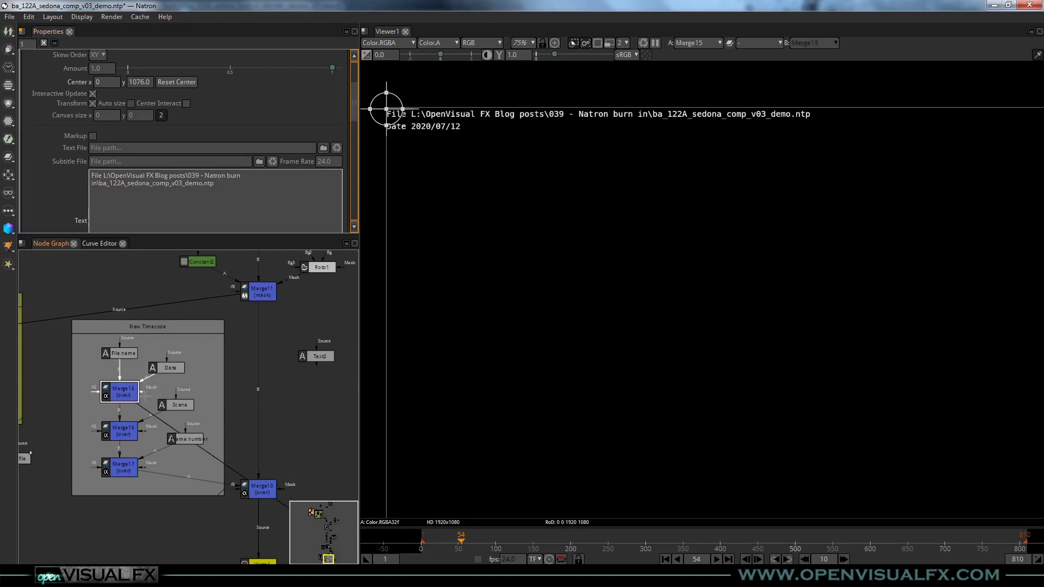
- Show the Scene node in the viewer and inspect its text at the frame's lower right corner
{"action": "left_click_drag", "start_coordinate": [146, 397], "coordinate": [161, 353]}
{"action": "left_click", "coordinate": [193, 358]}
{"action": "key", "text": "1"}
{"action": "scroll", "coordinate": [678, 268], "scroll_direction": "down", "scroll_amount": 3}
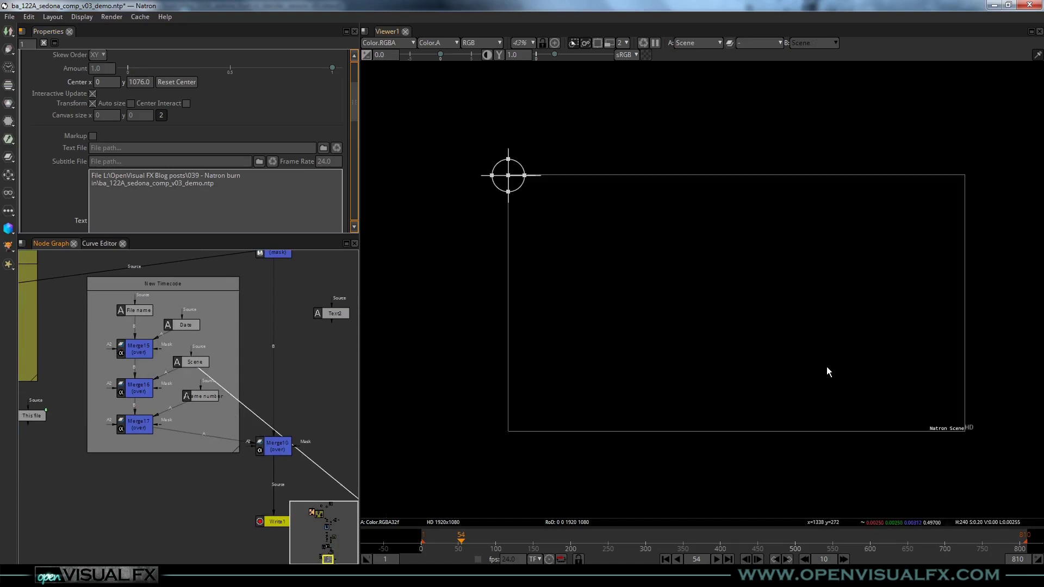
{"action": "scroll", "coordinate": [848, 346], "scroll_direction": "up", "scroll_amount": 8}
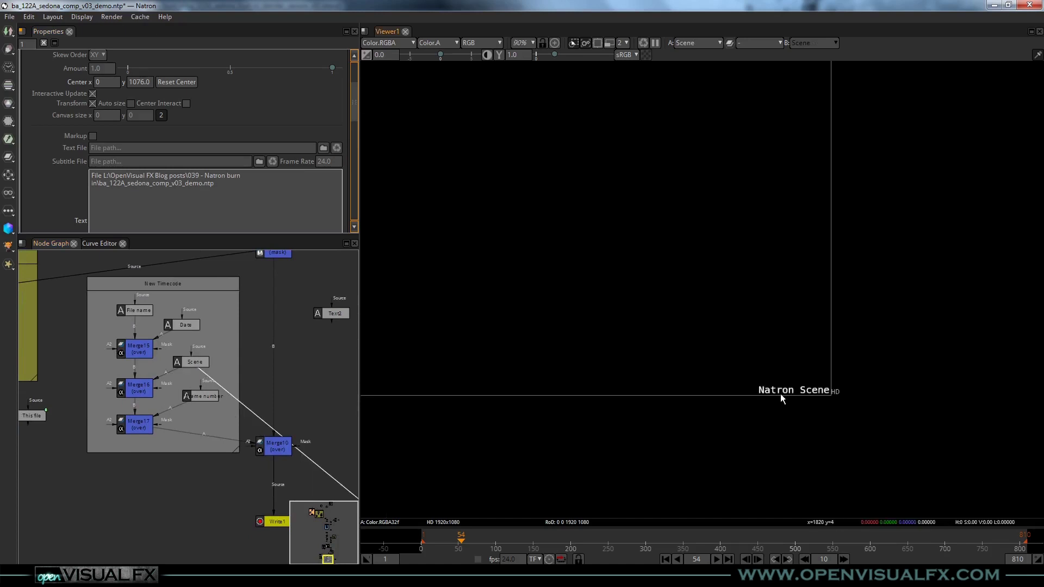
{"action": "left_click_drag", "start_coordinate": [158, 380], "coordinate": [190, 395]}
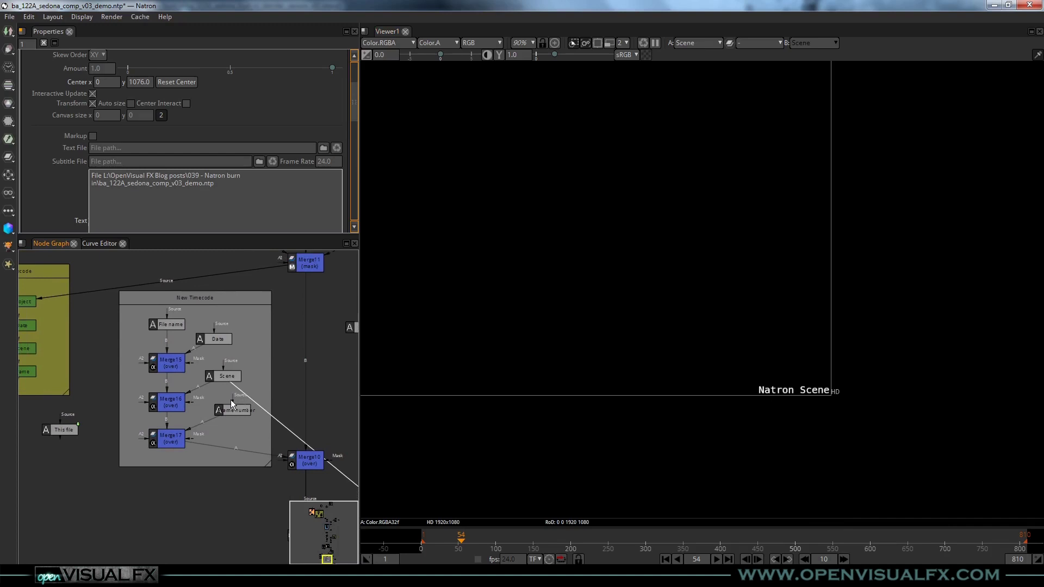
- View the outputs of Merge16 and Merge17, and inspect the frame number text in the image's lower left corner
{"action": "key", "text": "1"}
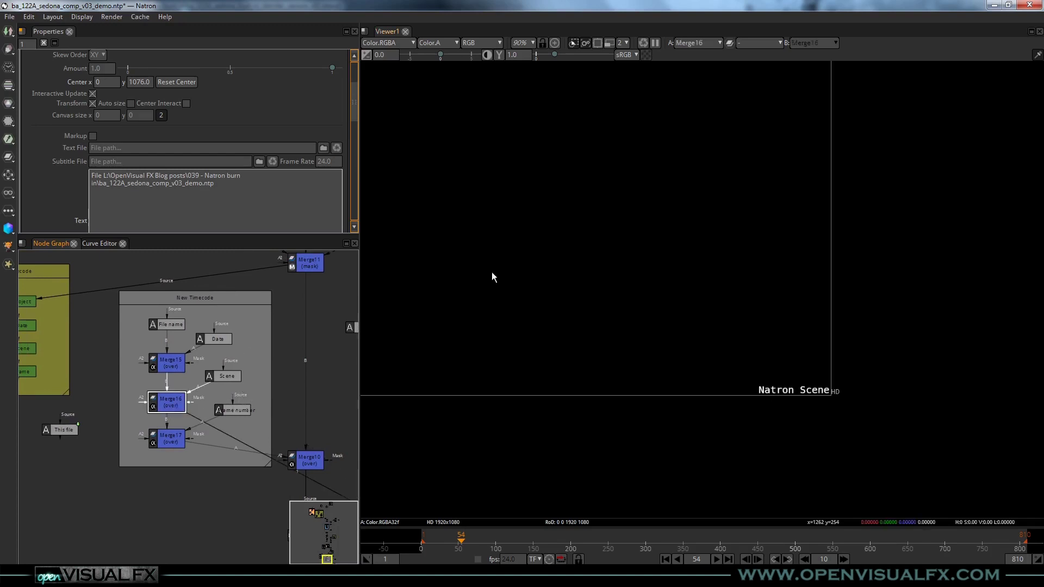
{"action": "key", "text": "f"}
{"action": "left_click", "coordinate": [170, 438]}
{"action": "key", "text": "1"}
{"action": "scroll", "coordinate": [428, 390], "scroll_direction": "up", "scroll_amount": 3}
{"action": "scroll", "coordinate": [465, 433], "scroll_direction": "up", "scroll_amount": 2}
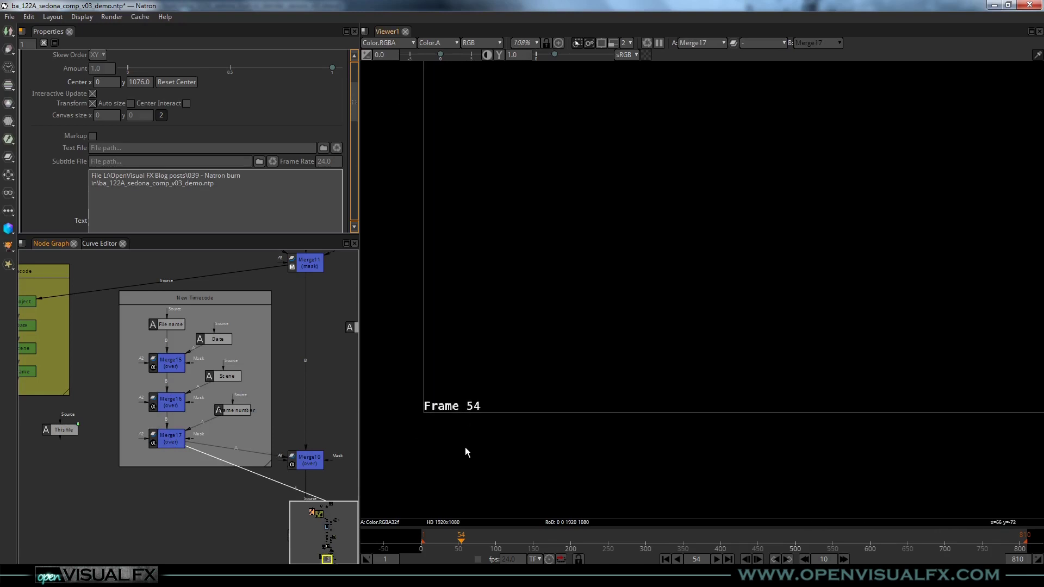
{"action": "scroll", "coordinate": [462, 435], "scroll_direction": "up", "scroll_amount": 1}
{"action": "scroll", "coordinate": [464, 441], "scroll_direction": "up", "scroll_amount": 1}
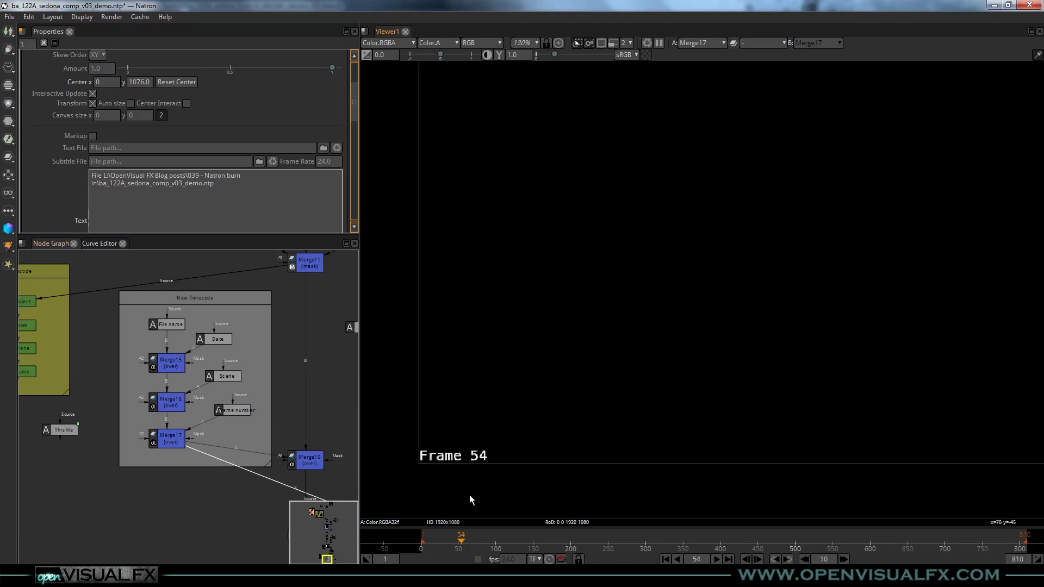
- Scrub the timeline to frame 417 to check how the burned-in frame number updates
{"action": "left_click_drag", "start_coordinate": [467, 546], "coordinate": [732, 541]}
{"action": "scroll", "coordinate": [457, 458], "scroll_direction": "down", "scroll_amount": 2}
{"action": "scroll", "coordinate": [180, 422], "scroll_direction": "up", "scroll_amount": 1}
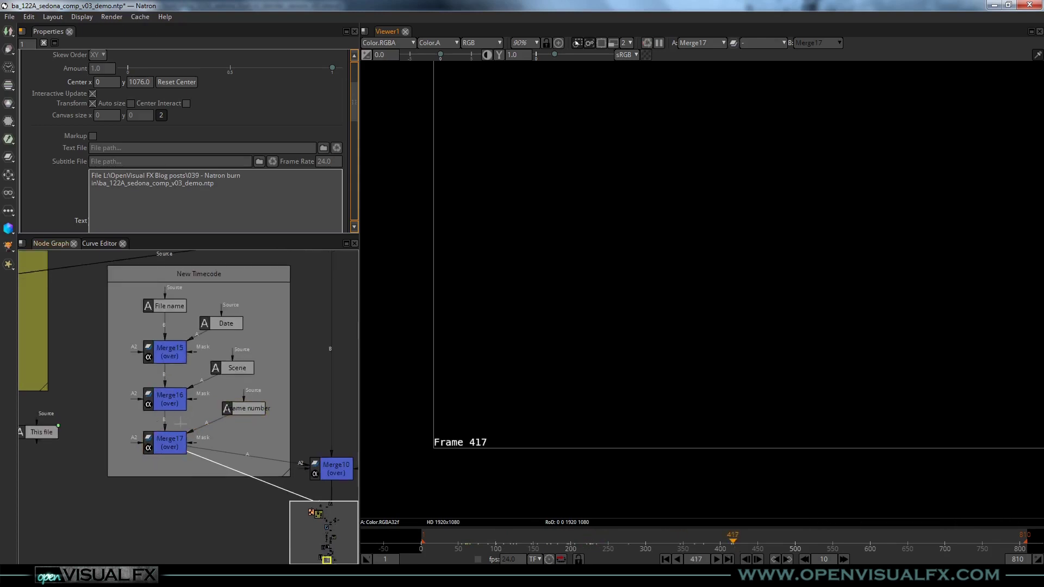
- Open the Frame number node's properties and inspect its text parameter and the expression options available for it
{"action": "left_click", "coordinate": [242, 408]}
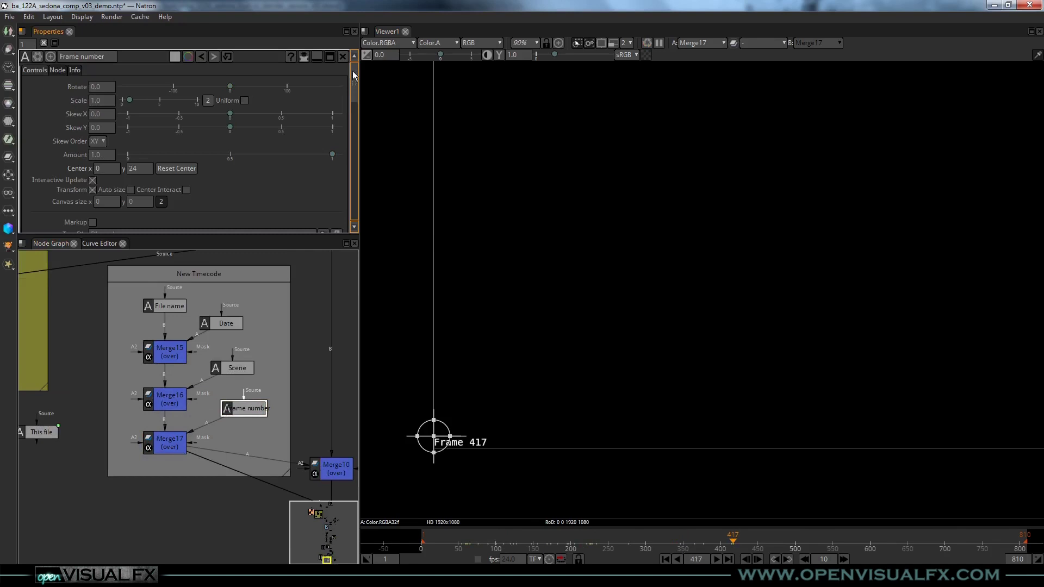
{"action": "mouse_move", "coordinate": [352, 76]}
{"action": "left_mouse_down"}
{"action": "mouse_move", "coordinate": [353, 96]}
{"action": "mouse_move", "coordinate": [350, 83]}
{"action": "left_mouse_up"}
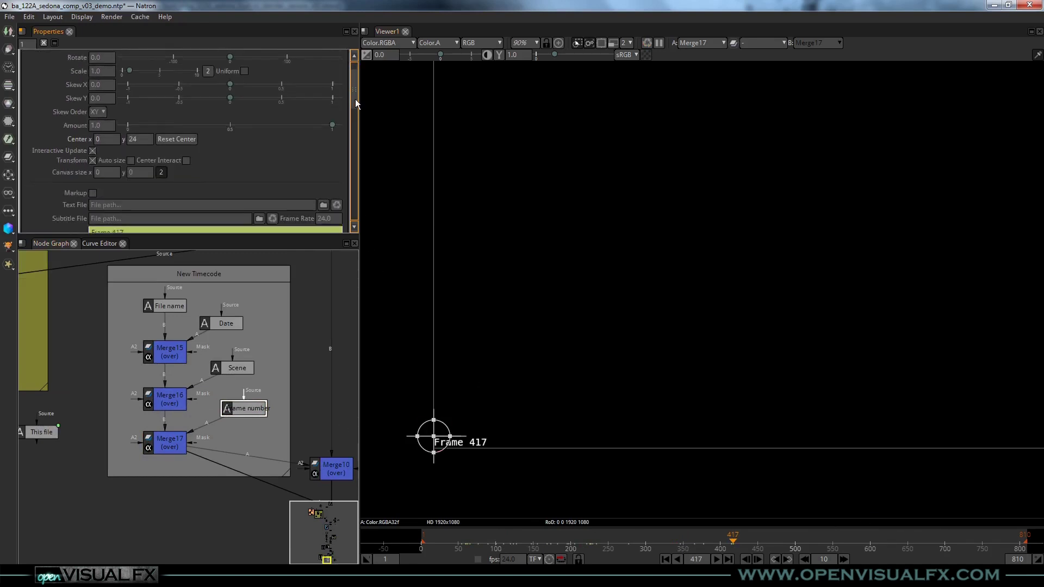
{"action": "scroll", "coordinate": [357, 103], "scroll_direction": "down", "scroll_amount": 5}
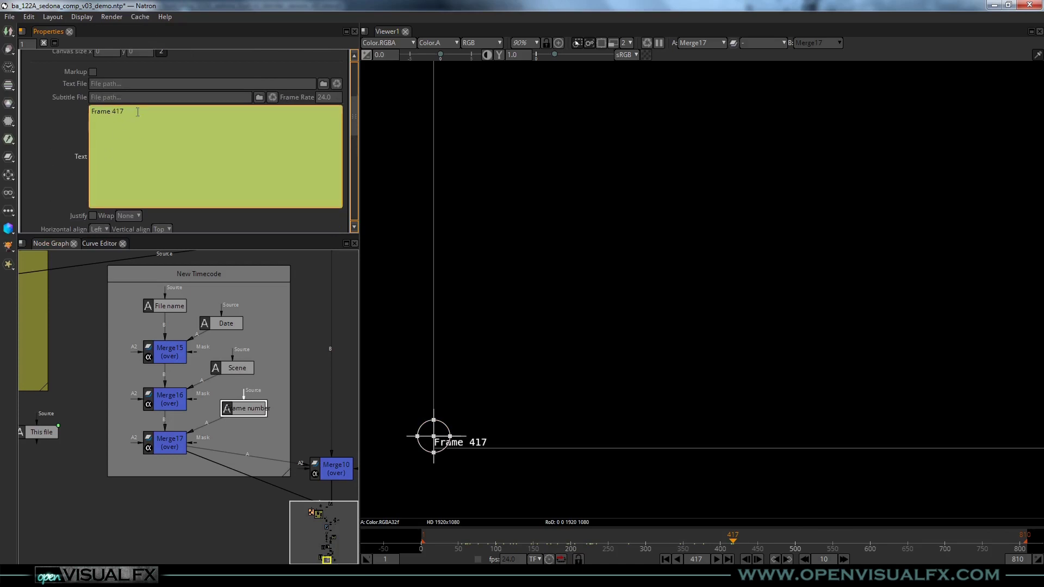
{"action": "right_click", "coordinate": [183, 148]}
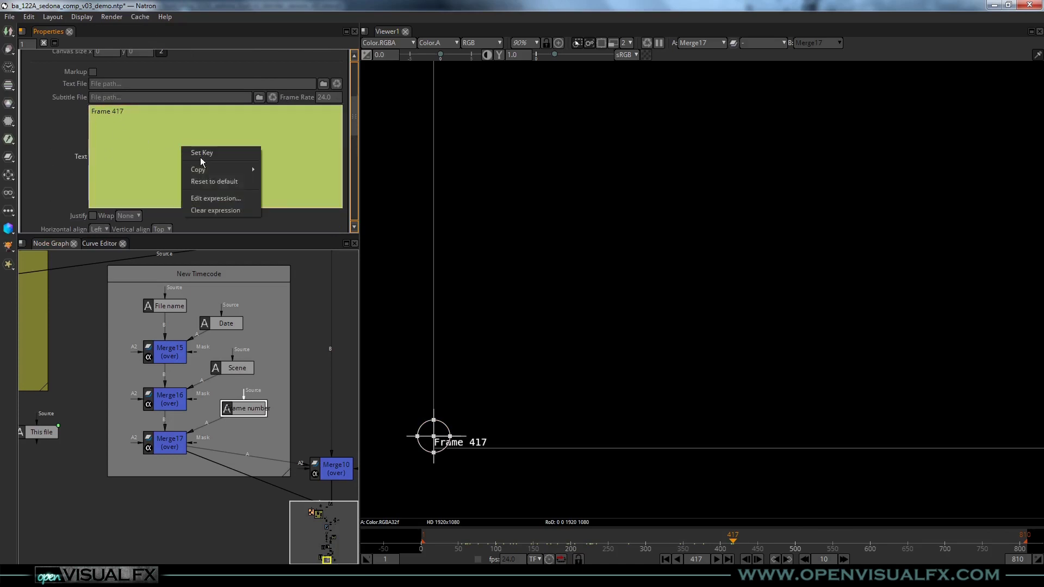
{"action": "left_click", "coordinate": [308, 327]}
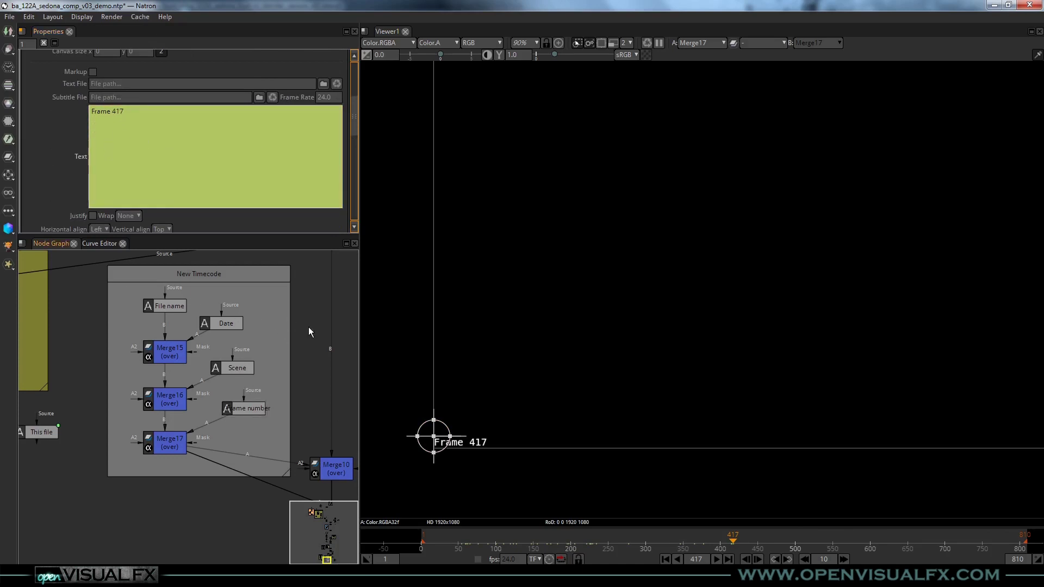
- Show the Text2 node in the viewer and open its properties at the text parameter
{"action": "left_click_drag", "start_coordinate": [308, 327], "coordinate": [139, 327]}
{"action": "left_click", "coordinate": [228, 310]}
{"action": "double_click", "coordinate": [228, 310]}
{"action": "key", "text": "1"}
{"action": "scroll", "coordinate": [592, 168], "scroll_direction": "down", "scroll_amount": 5}
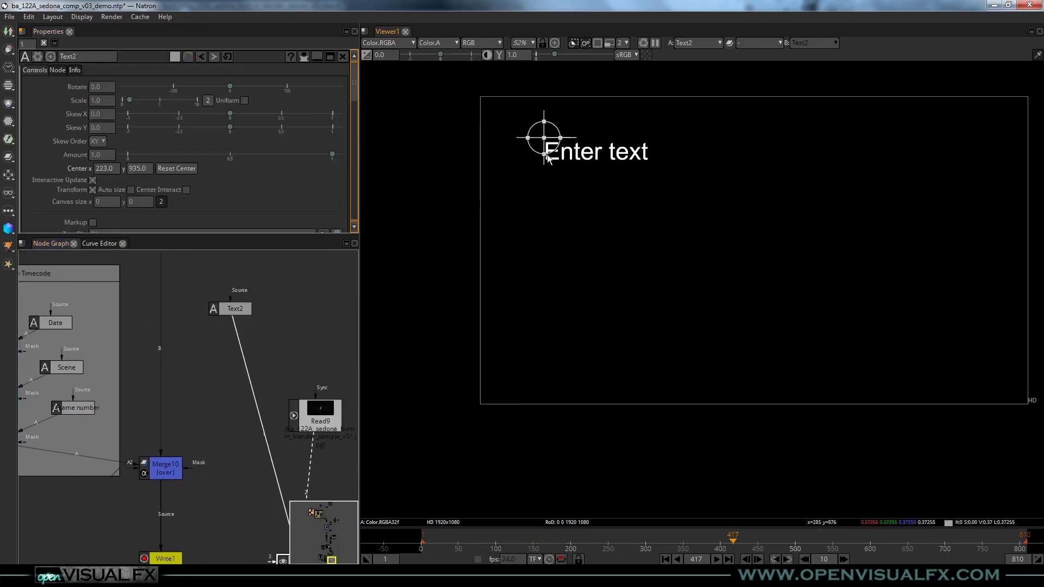
{"action": "scroll", "coordinate": [264, 195], "scroll_direction": "down", "scroll_amount": 8}
{"action": "scroll", "coordinate": [174, 174], "scroll_direction": "up", "scroll_amount": 4}
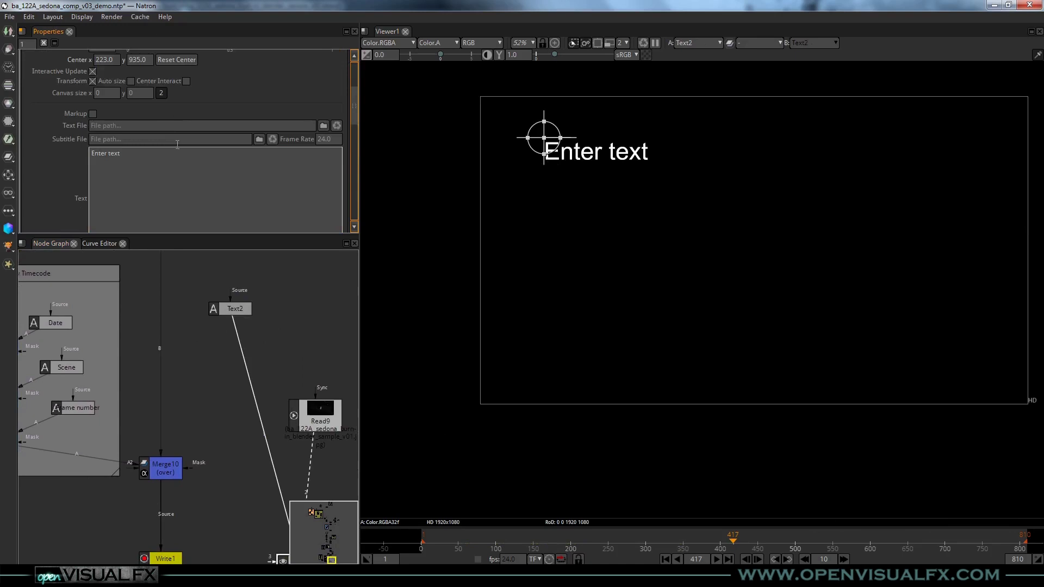
- Set the Text2 node's text to the expression ("Frame %d"%frame), taken from frame_number_expression.txt in Notepad
{"action": "right_click", "coordinate": [174, 174]}
{"action": "left_click", "coordinate": [202, 225]}
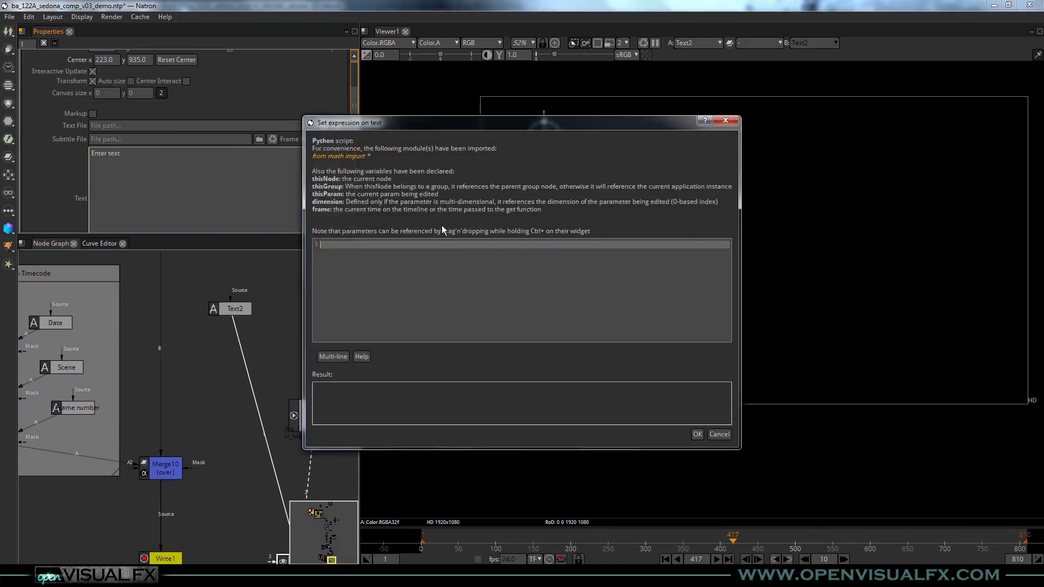
{"action": "left_click_drag", "start_coordinate": [397, 123], "coordinate": [216, 116]}
{"action": "key", "text": "alt+Tab"}
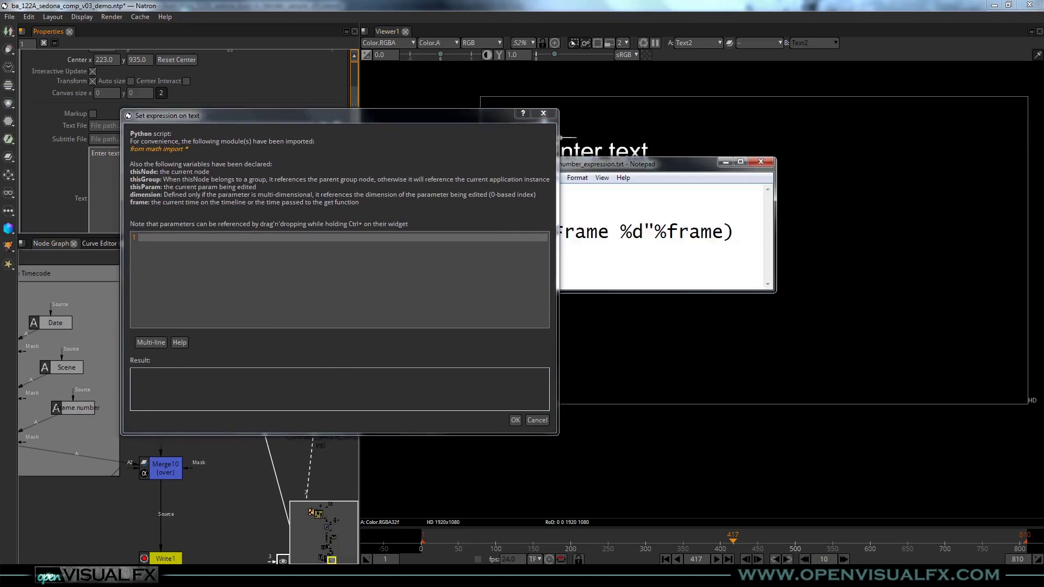
{"action": "left_click_drag", "start_coordinate": [678, 168], "coordinate": [776, 186]}
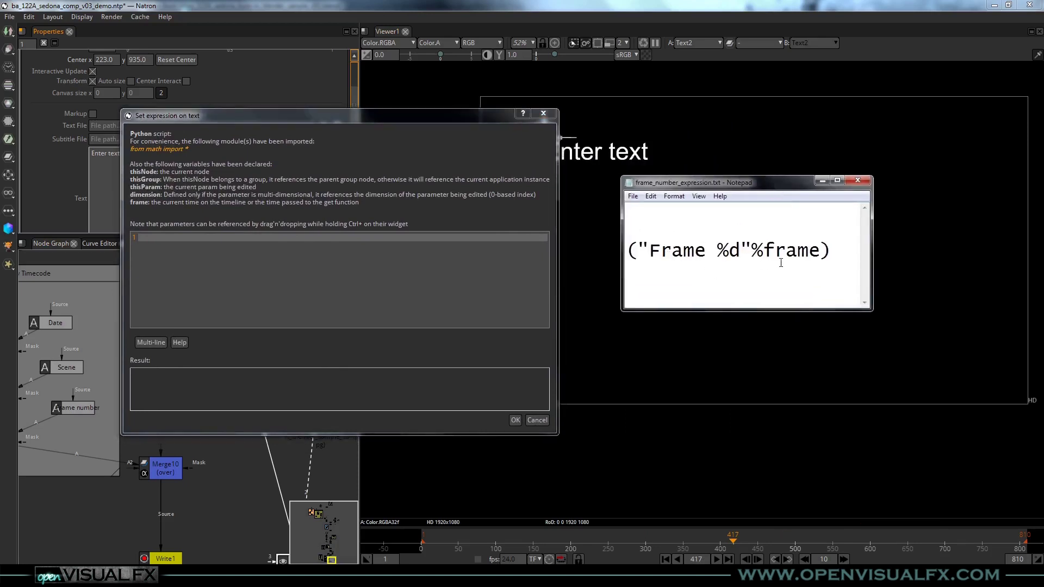
{"action": "left_click_drag", "start_coordinate": [828, 251], "coordinate": [655, 238]}
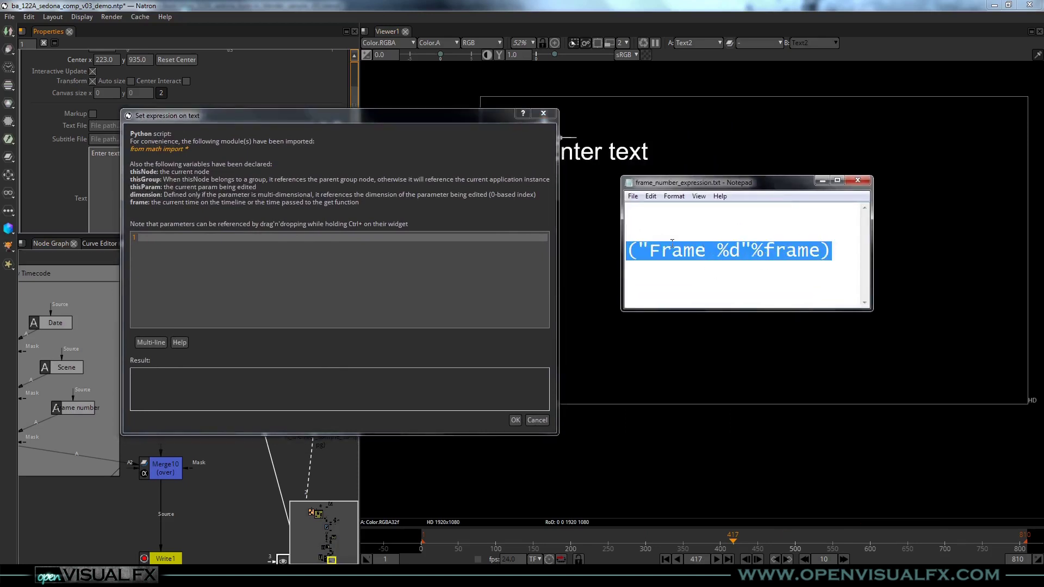
{"action": "left_click", "coordinate": [791, 241]}
{"action": "left_click_drag", "start_coordinate": [830, 249], "coordinate": [627, 250]}
{"action": "left_click", "coordinate": [776, 229]}
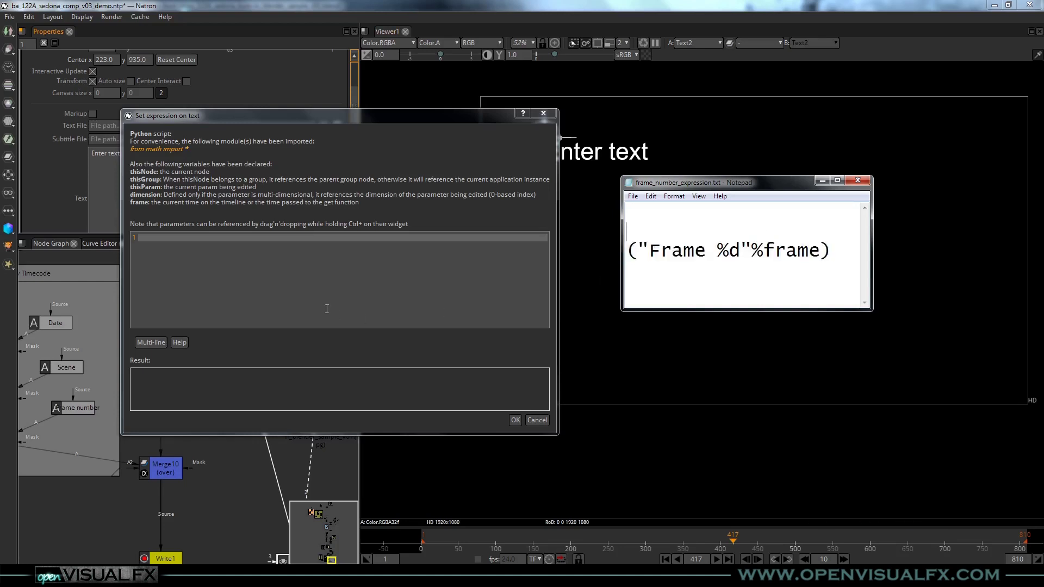
{"action": "left_click", "coordinate": [224, 237]}
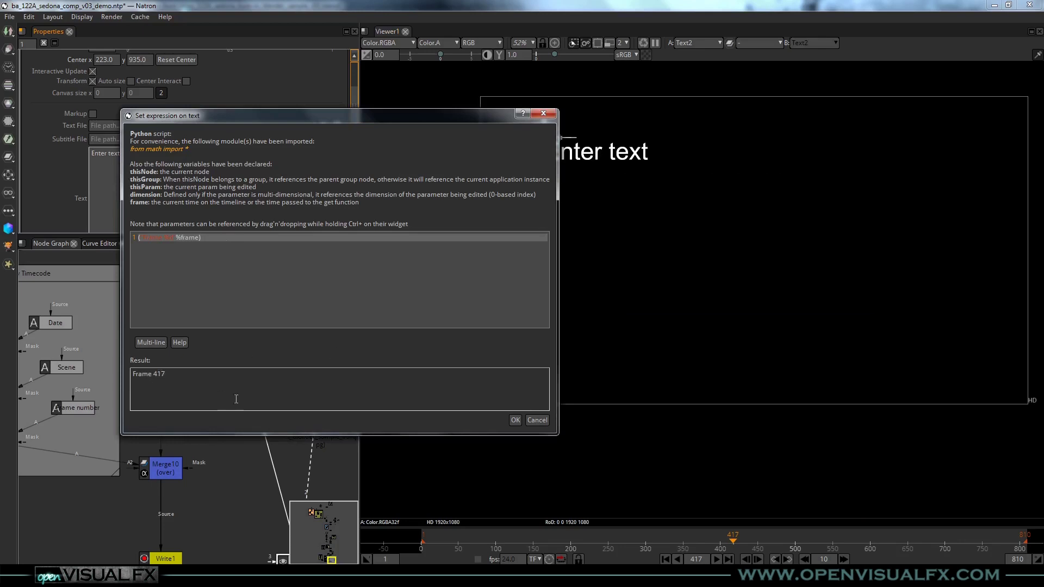
{"action": "left_click", "coordinate": [515, 421]}
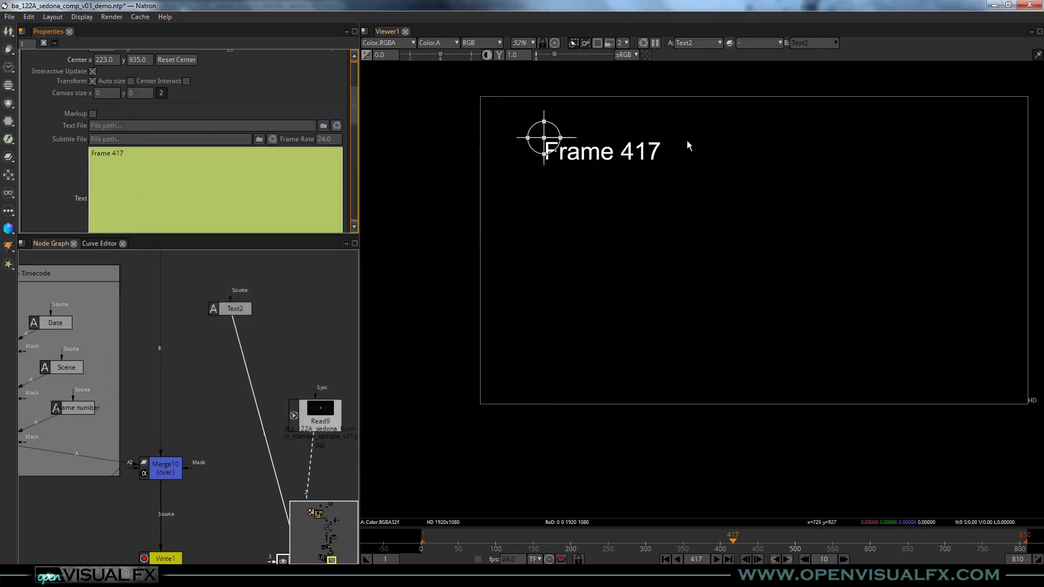
- Scrub the timeline to frame 236 to check the Text2 expression, and look over the node's font settings
{"action": "left_click_drag", "start_coordinate": [733, 539], "coordinate": [597, 539]}
{"action": "scroll", "coordinate": [159, 154], "scroll_direction": "down", "scroll_amount": 6}
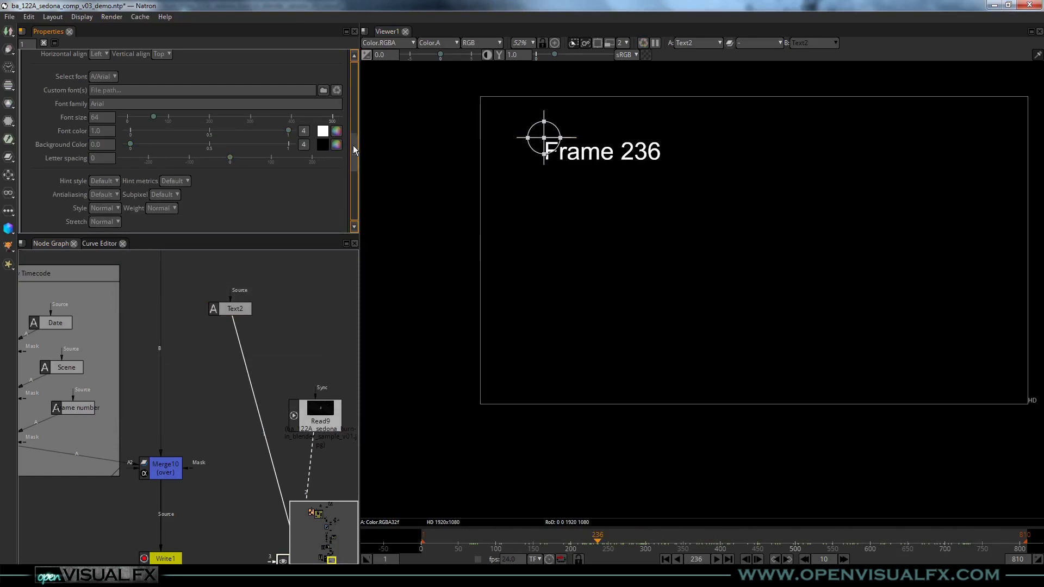
{"action": "left_click_drag", "start_coordinate": [354, 149], "coordinate": [352, 132]}
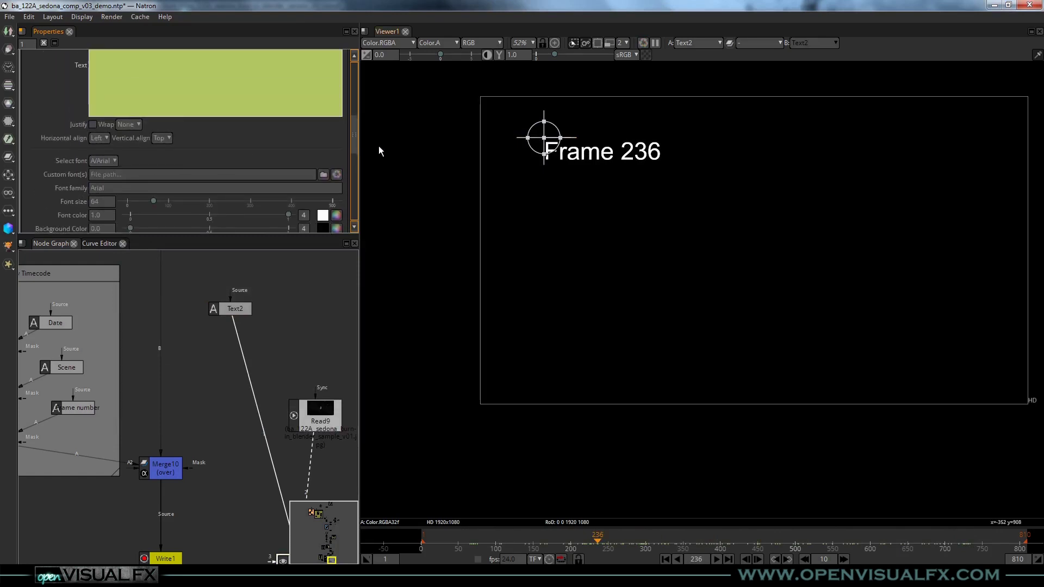
- Scrub the timeline back to frame 135 to check that the Text2 frame number follows the current frame
{"action": "left_click_drag", "start_coordinate": [593, 546], "coordinate": [540, 545]}
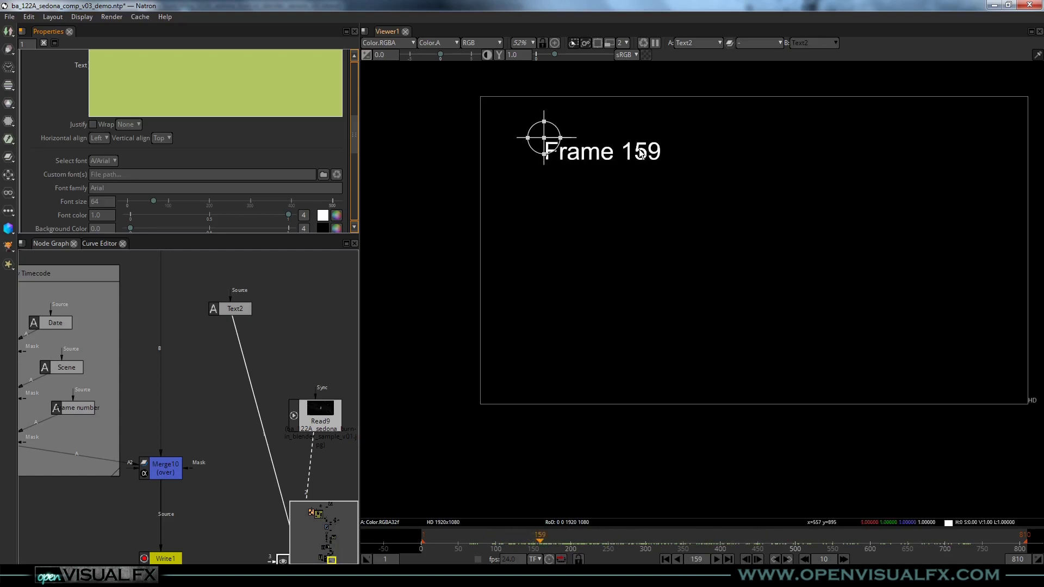
{"action": "left_click_drag", "start_coordinate": [557, 553], "coordinate": [524, 541]}
{"action": "left_click_drag", "start_coordinate": [571, 541], "coordinate": [518, 543]}
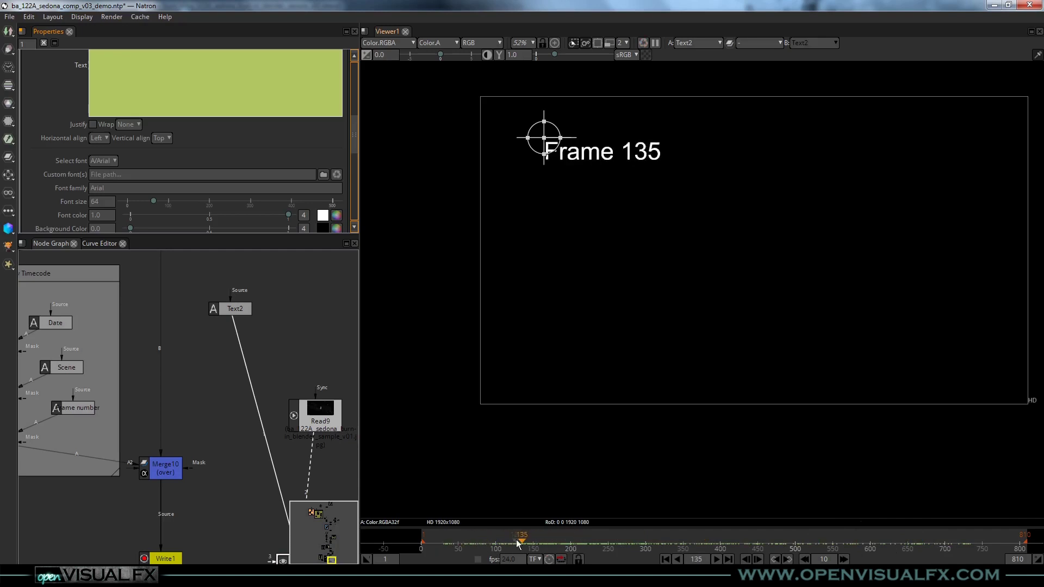
- Show the Merge10 node in the viewer and close the Text2 node's properties
{"action": "scroll", "coordinate": [251, 385], "scroll_direction": "down", "scroll_amount": 1}
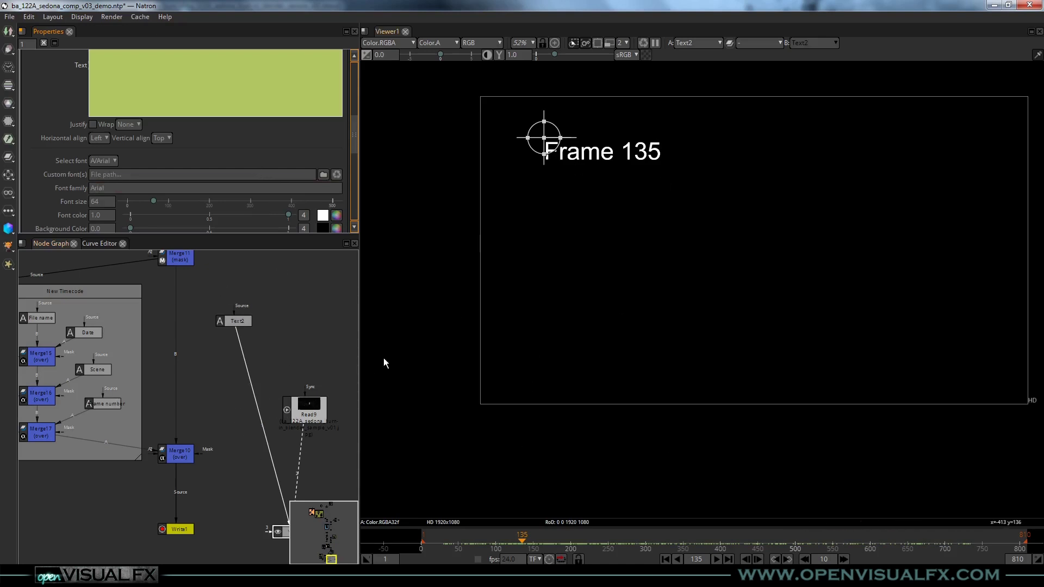
{"action": "left_click", "coordinate": [183, 456]}
{"action": "key", "text": "1"}
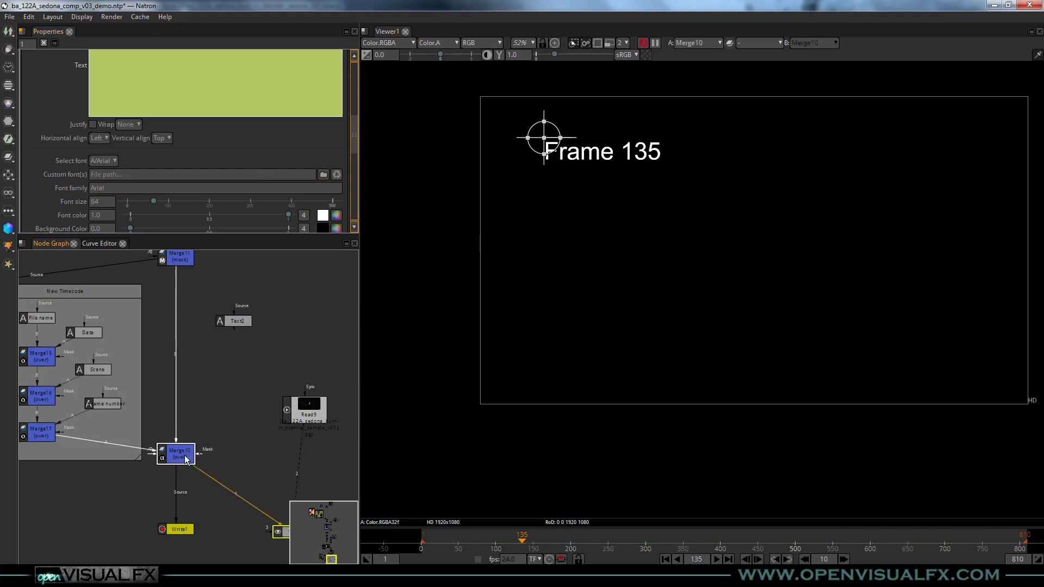
{"action": "scroll", "coordinate": [602, 147], "scroll_direction": "up", "scroll_amount": 1}
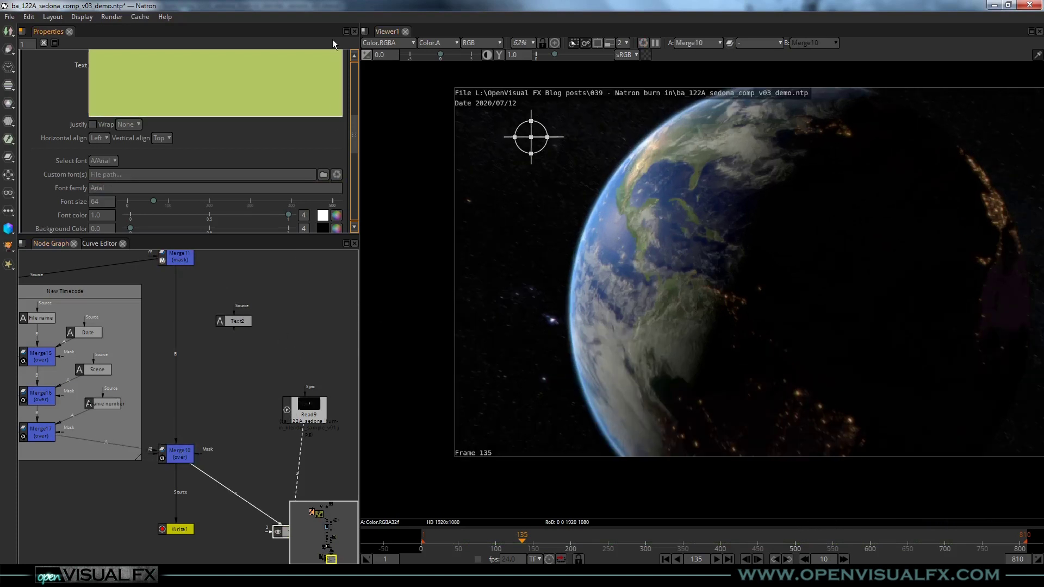
{"action": "scroll", "coordinate": [349, 75], "scroll_direction": "up", "scroll_amount": 5}
{"action": "scroll", "coordinate": [352, 64], "scroll_direction": "up", "scroll_amount": 2}
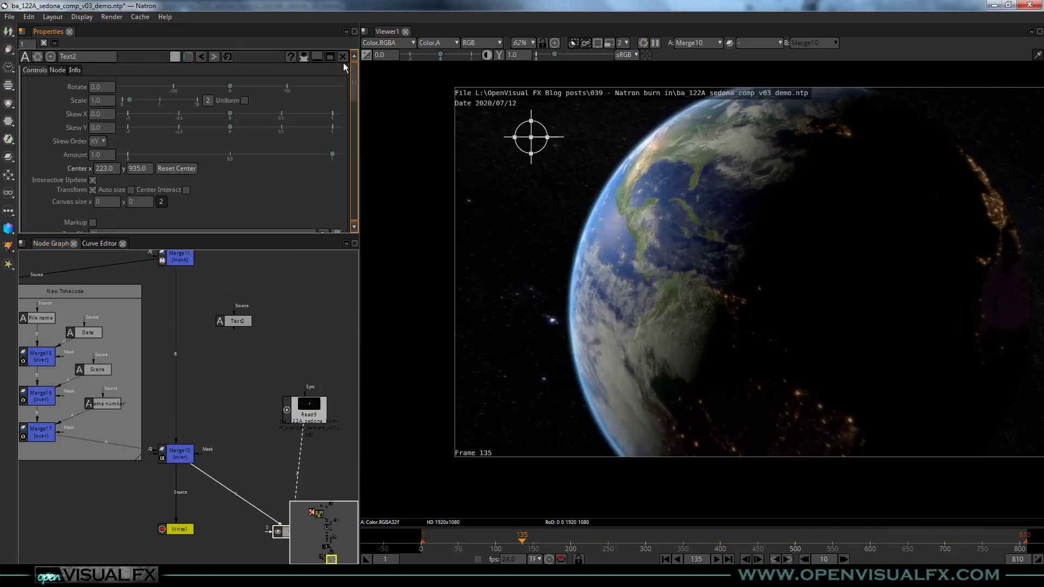
{"action": "left_click", "coordinate": [342, 56]}
- Show the Read9 Blender sample in the viewer and move the timeline to frame 608
{"action": "left_click_drag", "start_coordinate": [270, 468], "coordinate": [255, 456]}
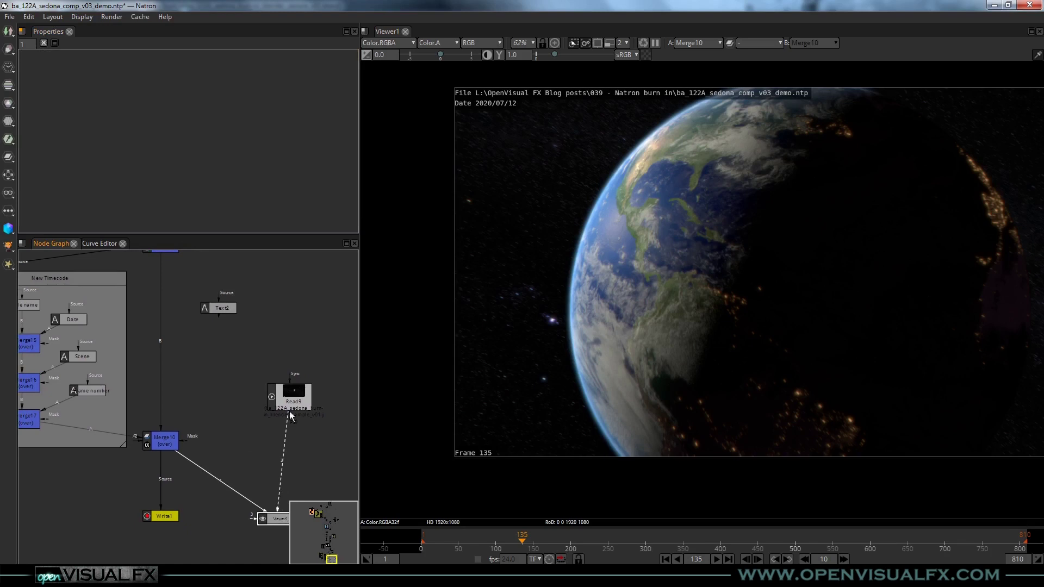
{"action": "key", "text": "1"}
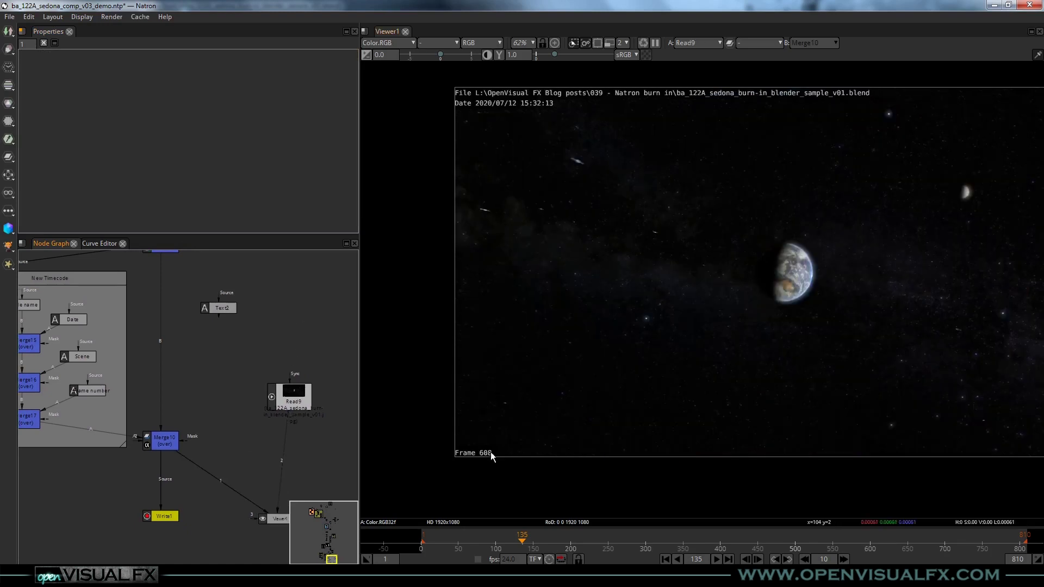
{"action": "left_click", "coordinate": [876, 541]}
{"action": "left_click", "coordinate": [871, 542]}
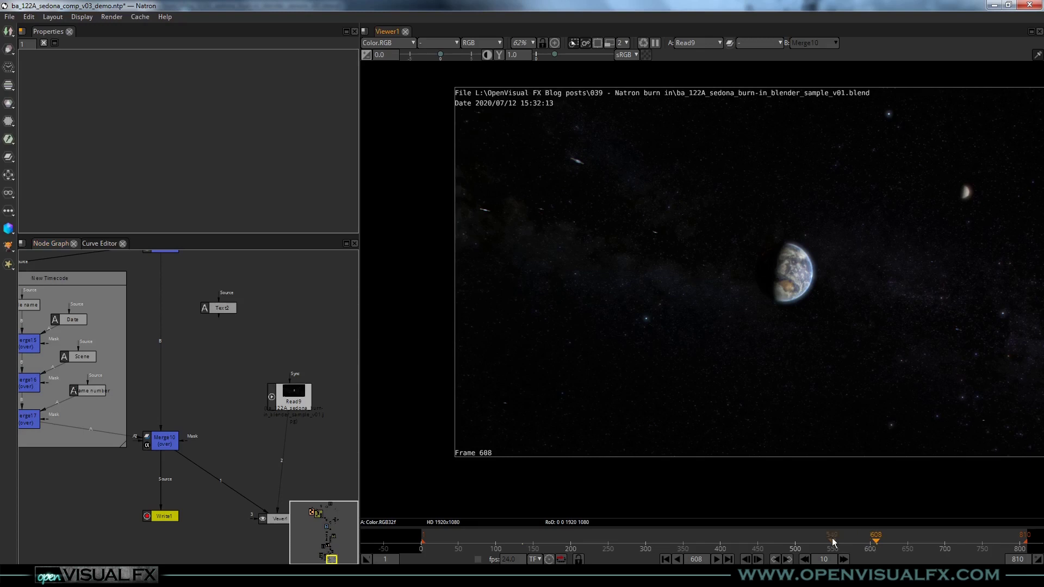
- Examine the frame number burn-in up close on Read9 and Merge10, leaving Merge10 in the viewer
{"action": "scroll", "coordinate": [478, 428], "scroll_direction": "up", "scroll_amount": 3}
{"action": "left_click", "coordinate": [248, 444]}
{"action": "key", "text": "1"}
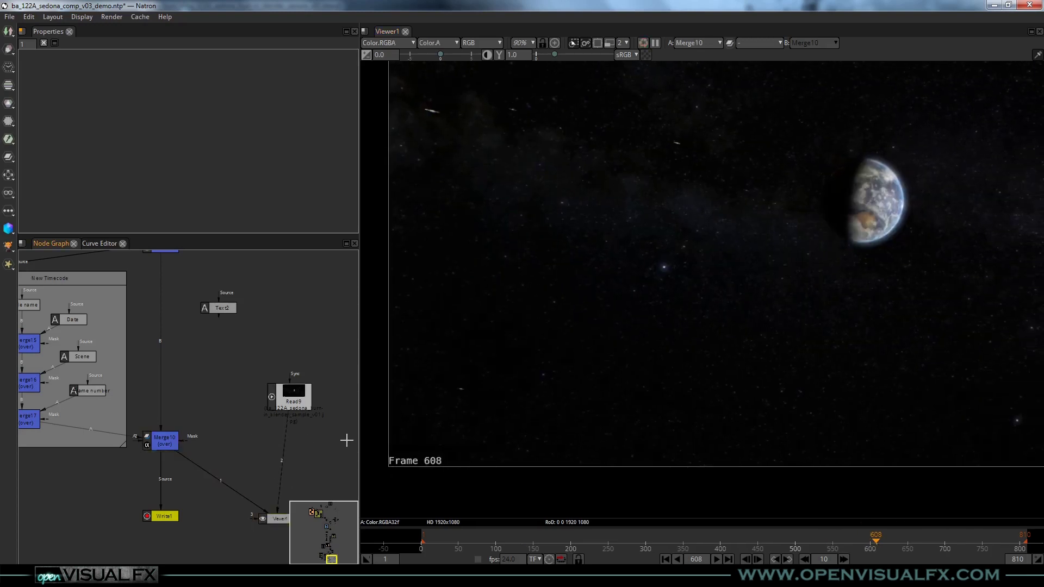
{"action": "scroll", "coordinate": [429, 477], "scroll_direction": "down", "scroll_amount": 3}
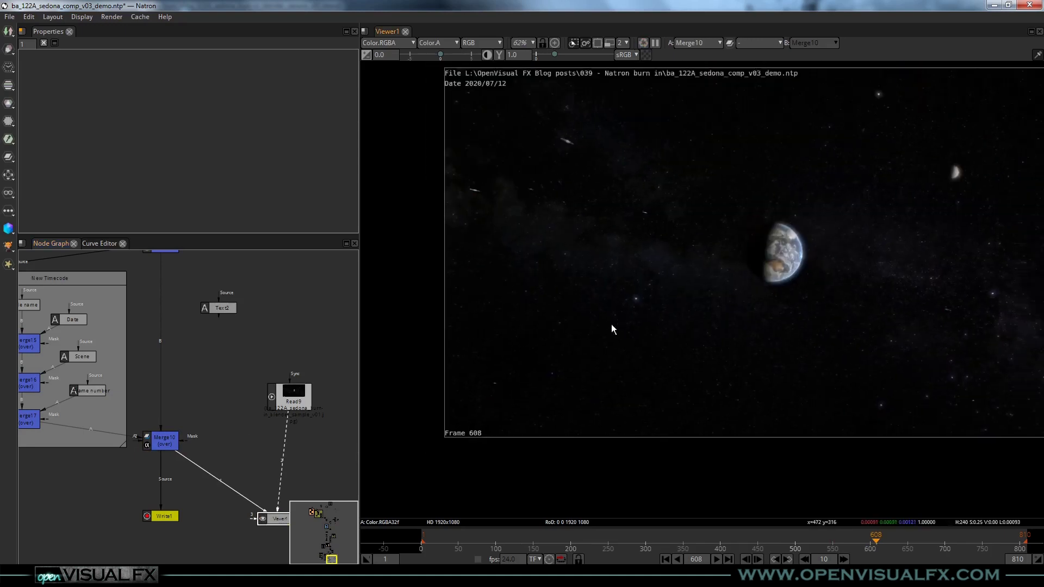
{"action": "left_click_drag", "start_coordinate": [611, 329], "coordinate": [556, 354]}
- Switch the viewer to Read9 and back to Merge10 to compare all burn-in text, and bring the New Timecode group into view
{"action": "left_click", "coordinate": [225, 384]}
{"action": "key", "text": "2"}
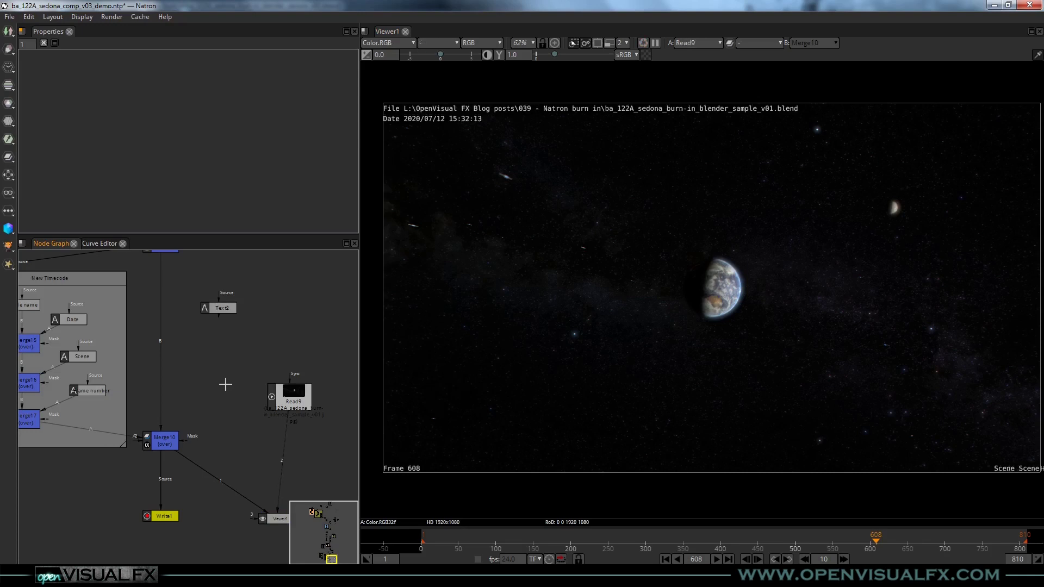
{"action": "key", "text": "1"}
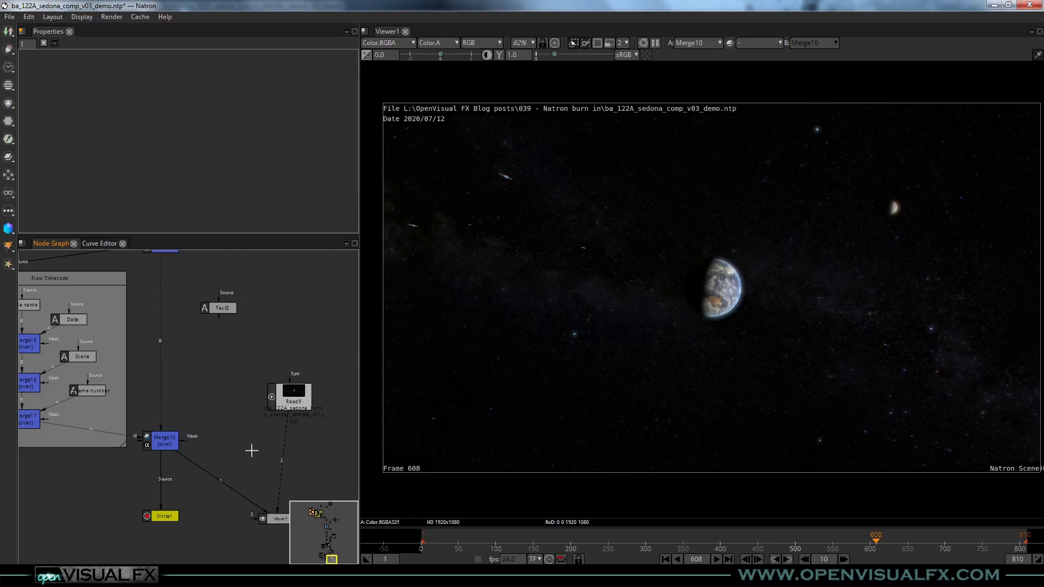
{"action": "left_click_drag", "start_coordinate": [201, 418], "coordinate": [210, 368]}
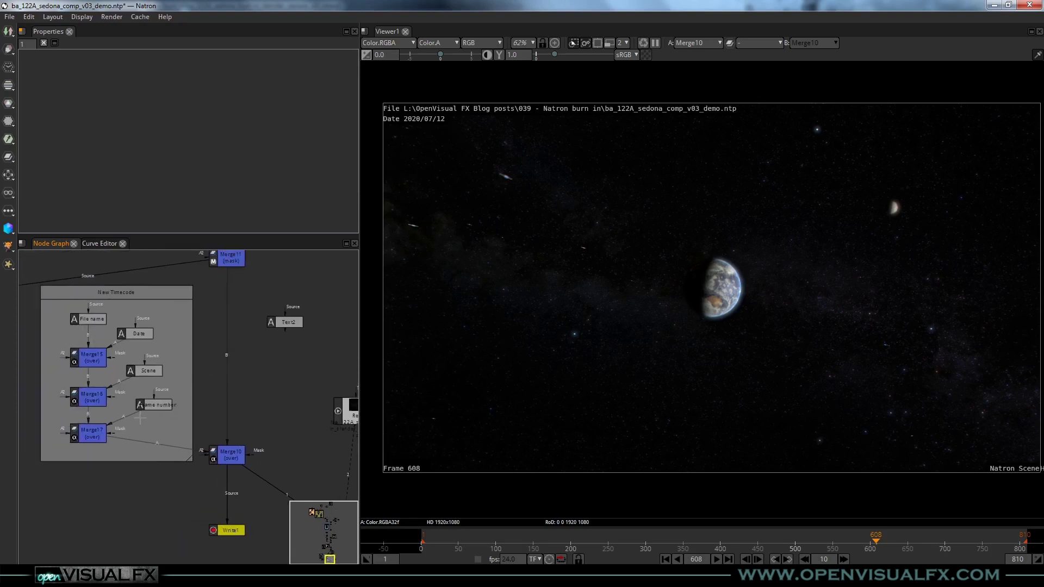